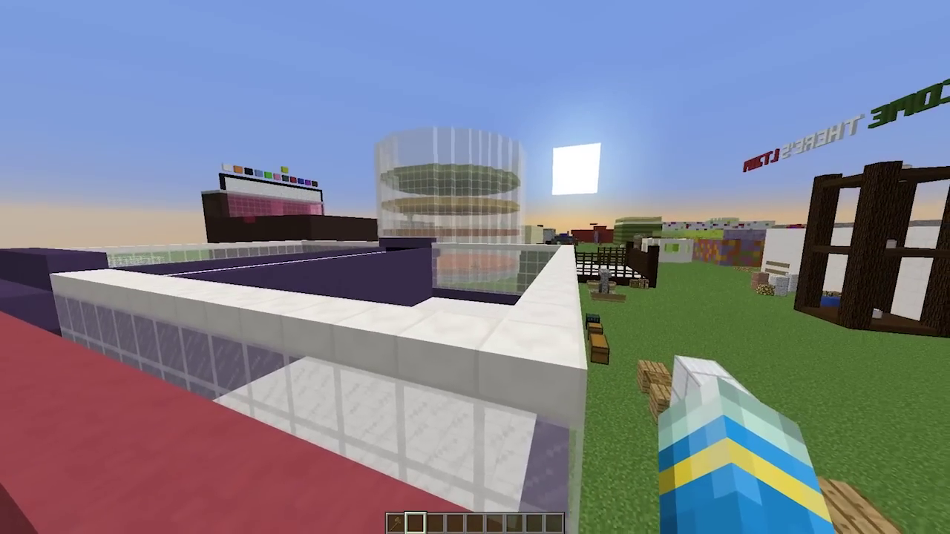
# Pick the white rim block into hand and fly forward over the pink arena.
pyautogui.middleClick(475, 267)
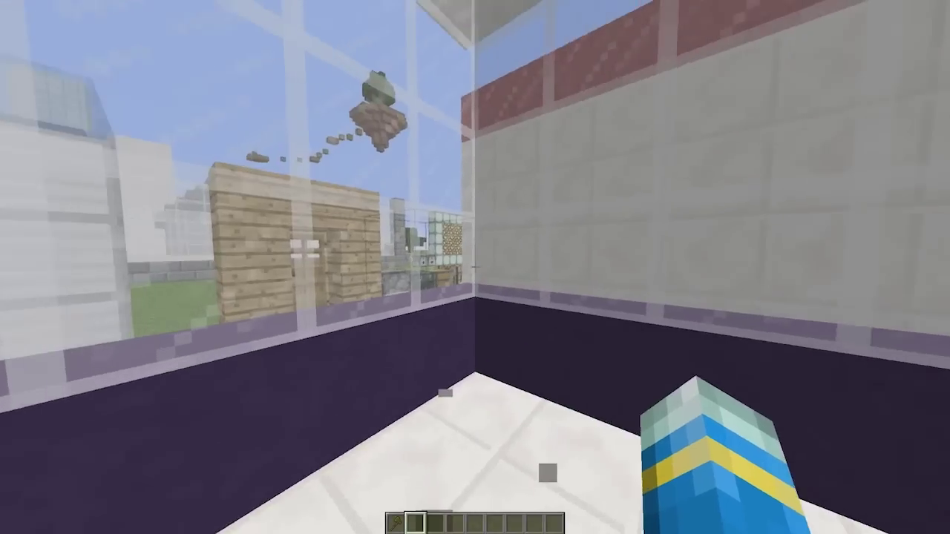
pyautogui.press('space')
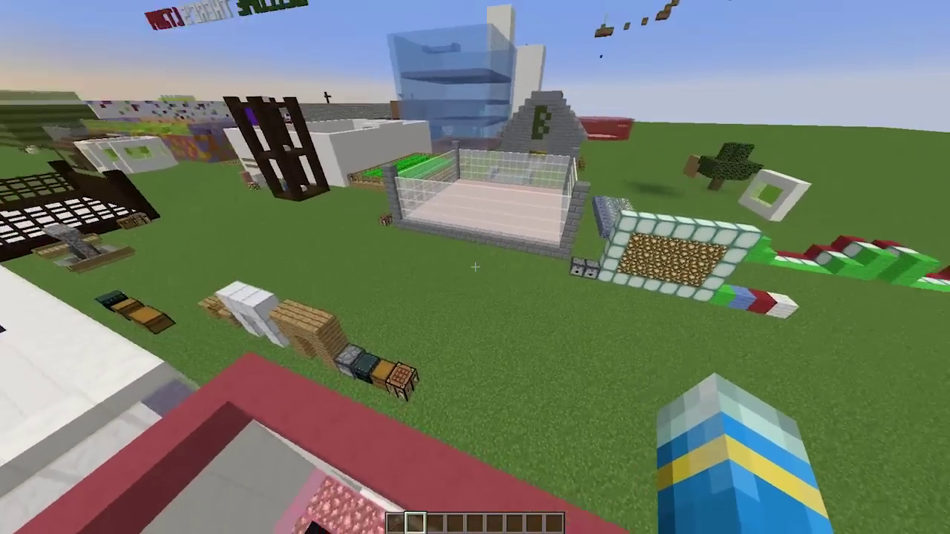
pyautogui.press('w')
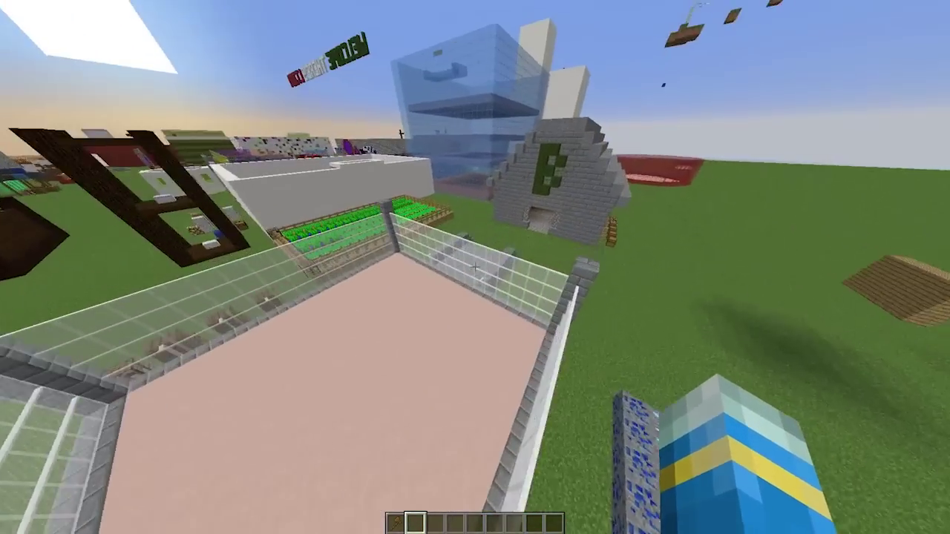
# Play the clyp.it track 0ujfdvbw.mp3 as jukebox music for the player's username via /jukebox music.
pyautogui.write('/juke')
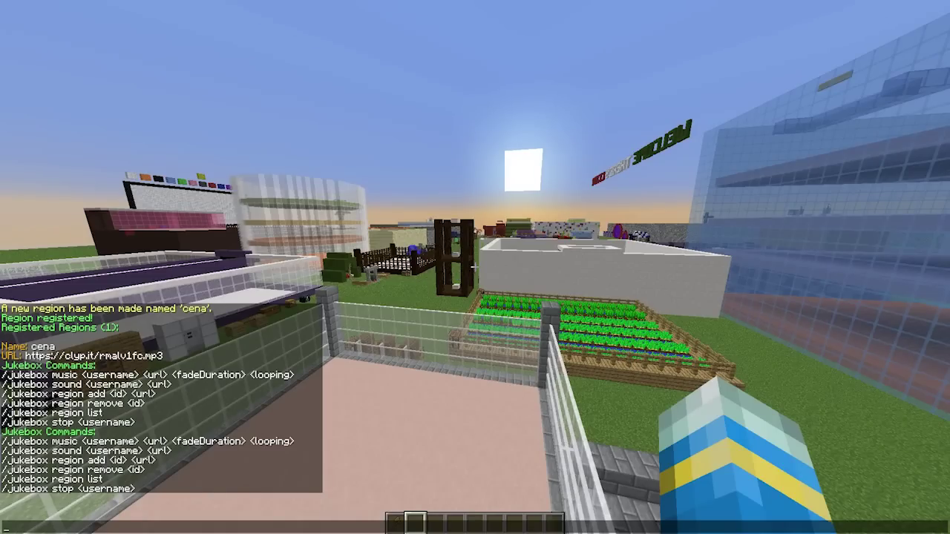
pyautogui.press('Escape')
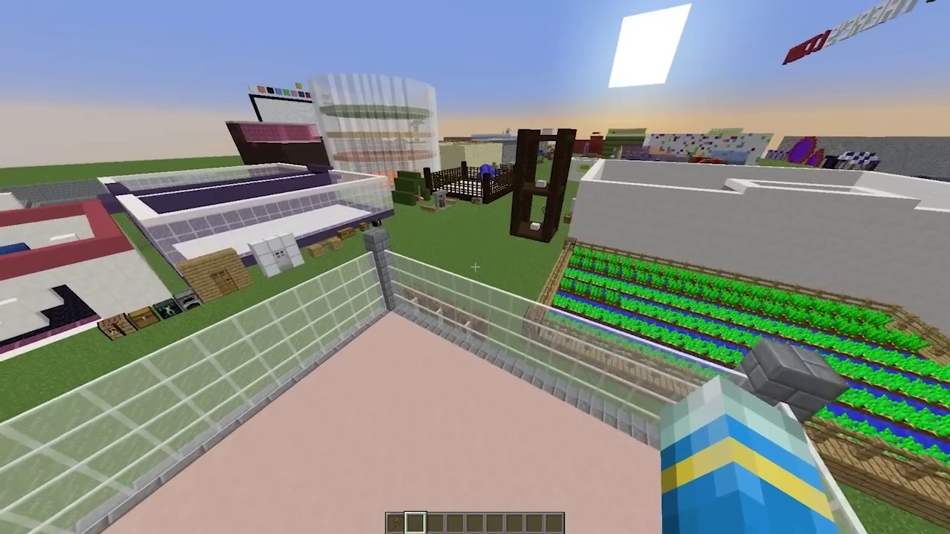
pyautogui.press('/')
pyautogui.write('ju')
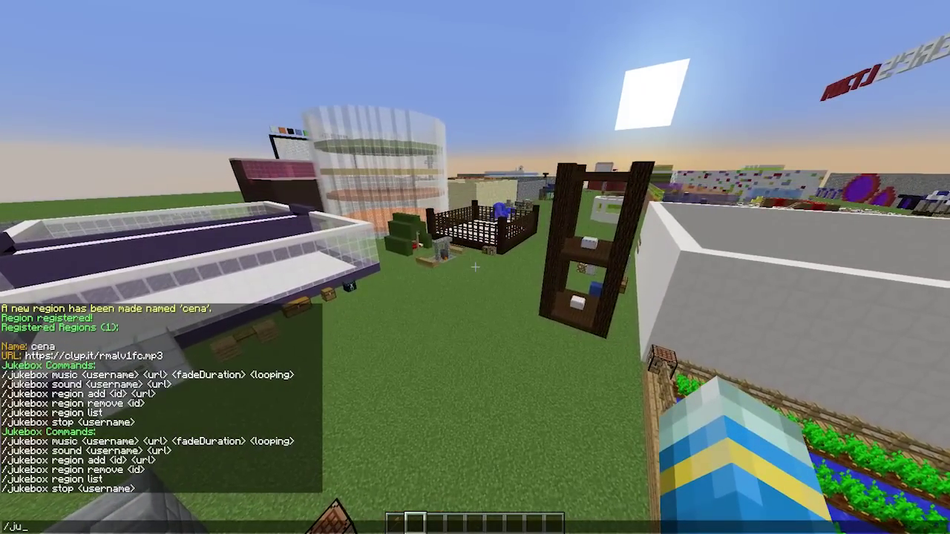
pyautogui.write('kebox music')
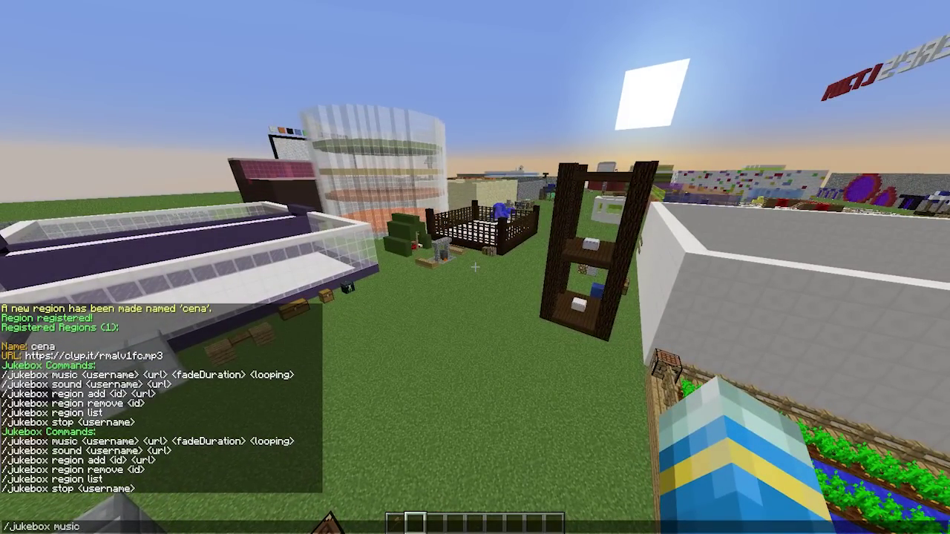
pyautogui.write(' LtJim007')
pyautogui.write('https://clyp.it/0ujfdvbw.mp3')
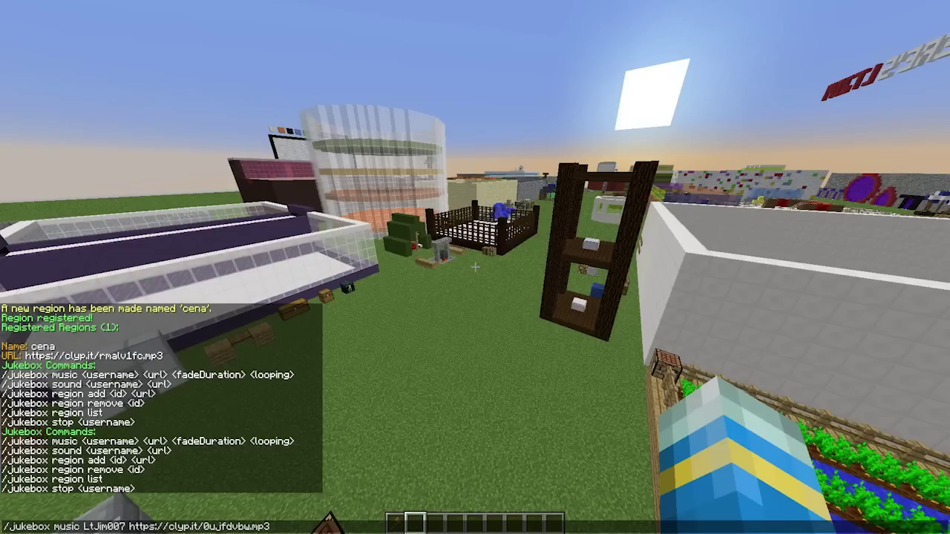
pyautogui.press('Return')
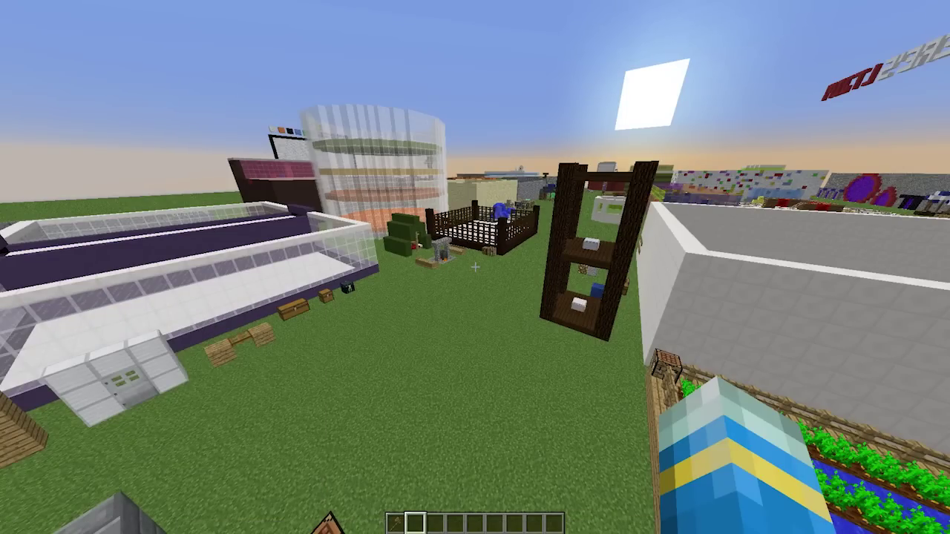
# Walk along the glass wall and stop the player's jukebox music with /jukebox stop.
pyautogui.press('t')
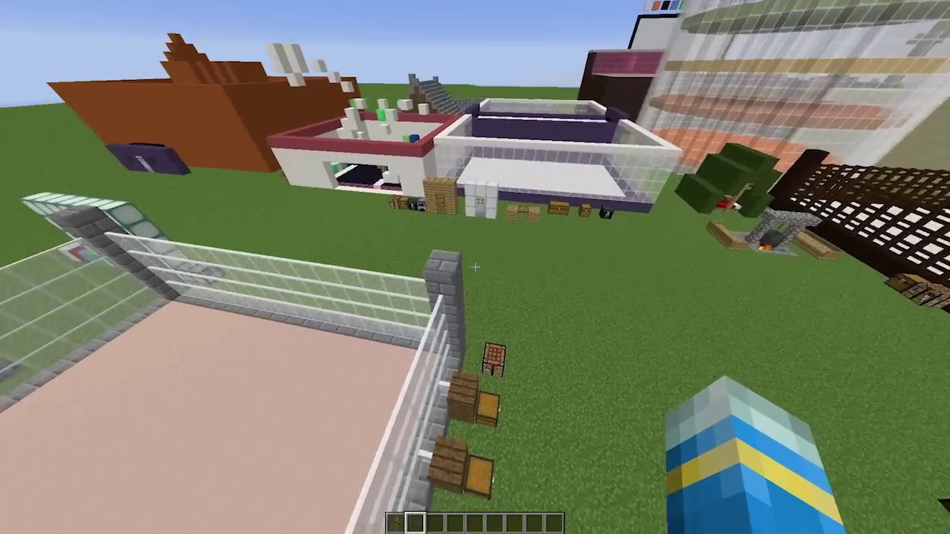
pyautogui.press('w')
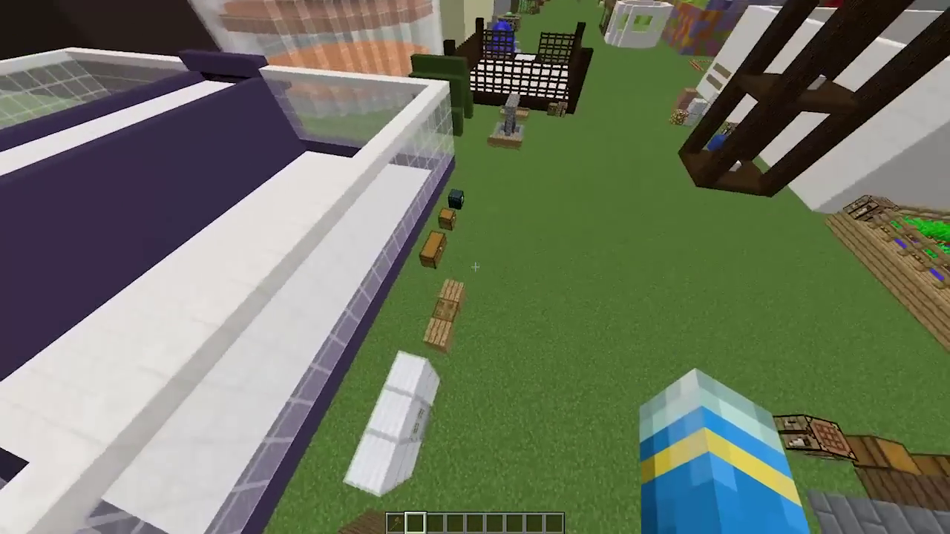
pyautogui.press('w')
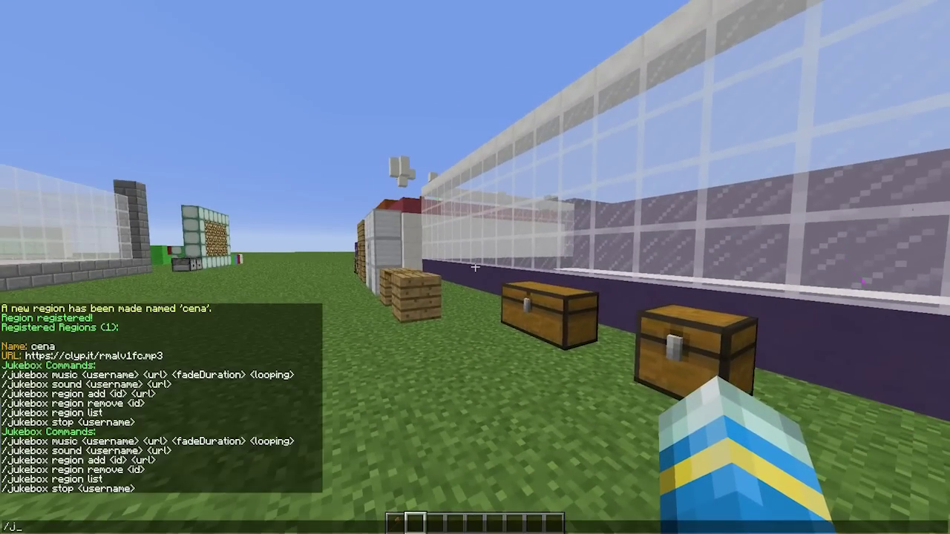
pyautogui.write('ukebox')
pyautogui.write(' stop Lil4ml')
pyautogui.press('Return')
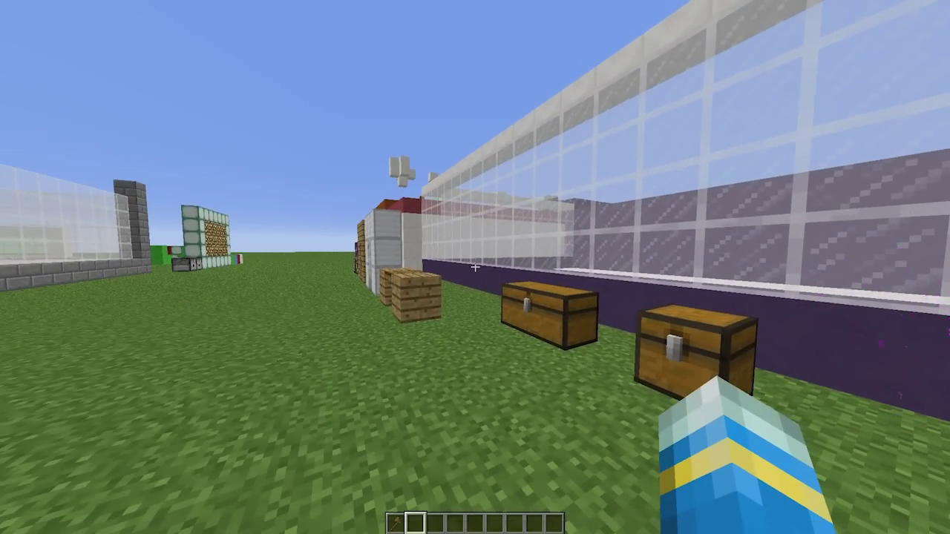
# Walk past the chests toward the building and bring up the chat again.
pyautogui.press('t')
pyautogui.press('Escape')
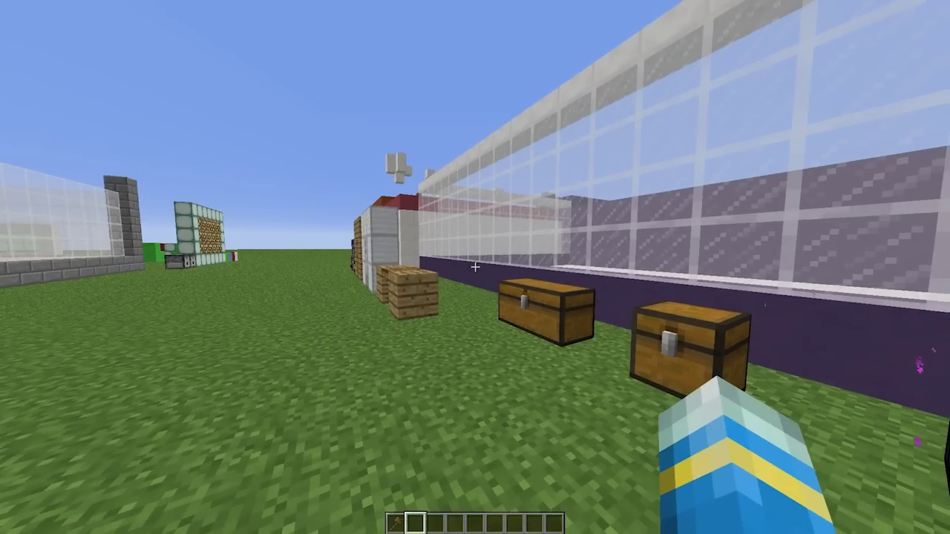
pyautogui.press('w')
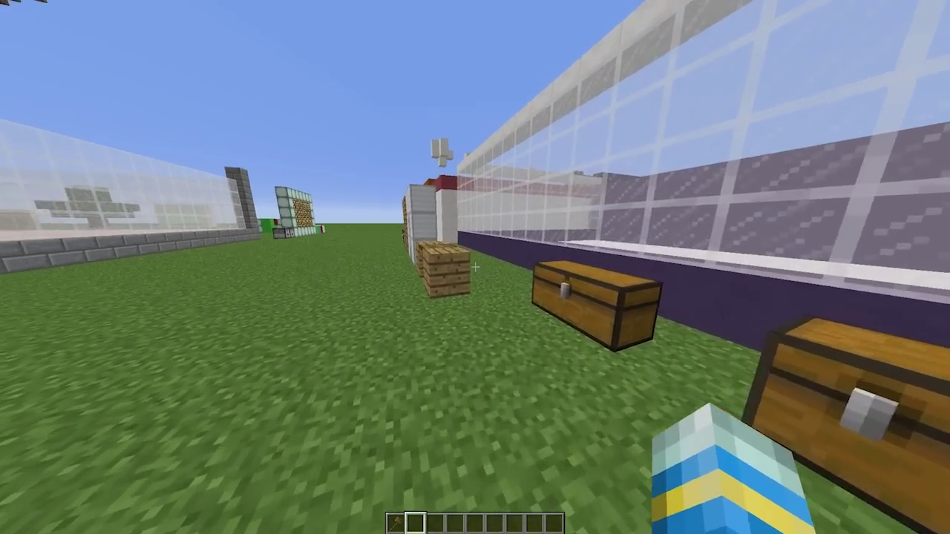
pyautogui.press('t')
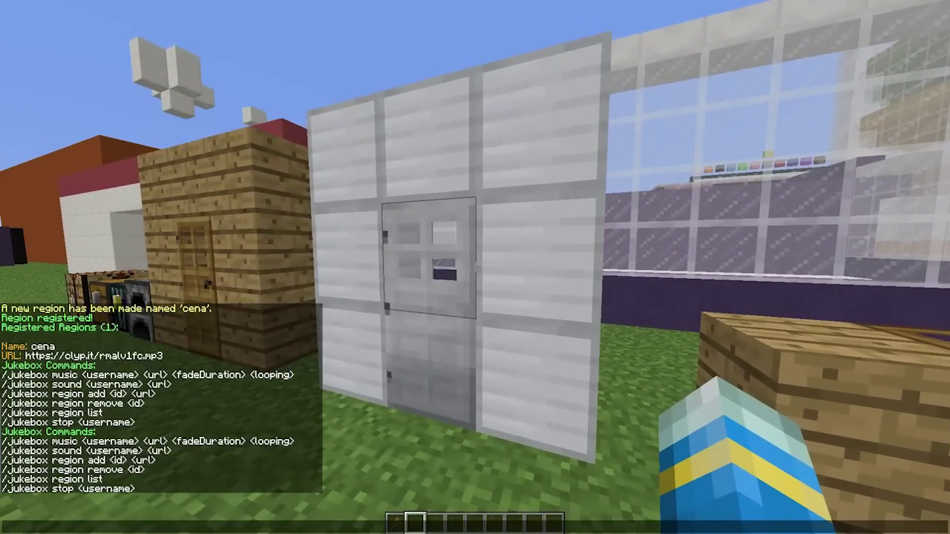
# Get the selection wand and mark the two opposite corners of the fenced white pen.
pyautogui.press('Escape')
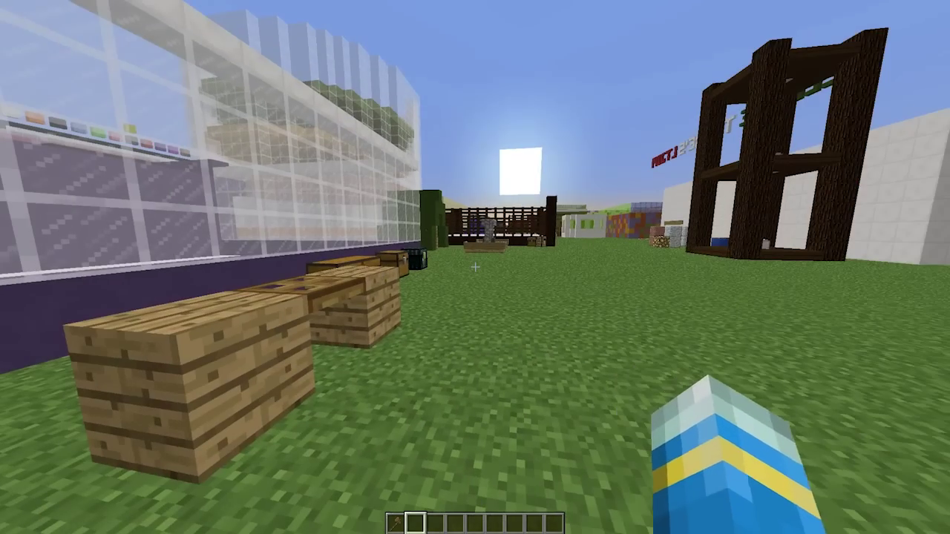
pyautogui.write('t//ua')
pyautogui.press('Return')
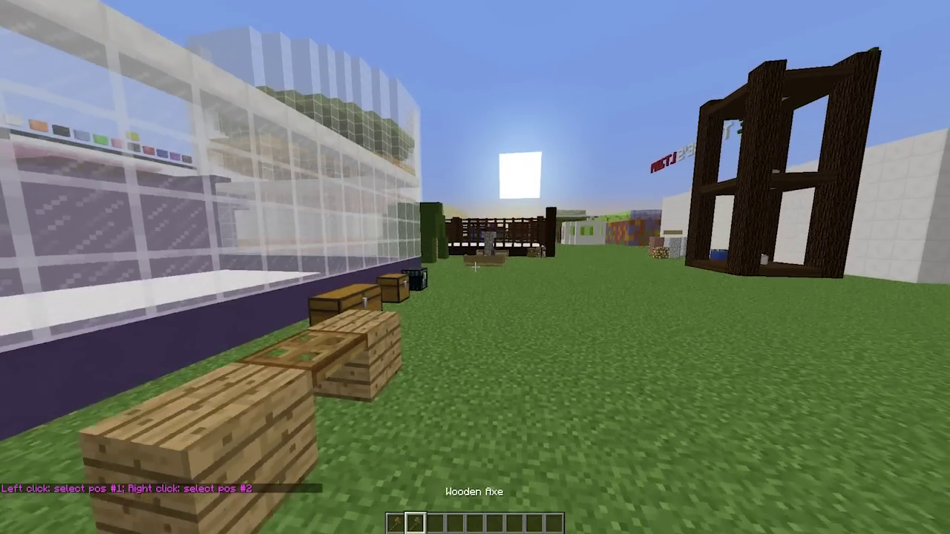
pyautogui.press('w')
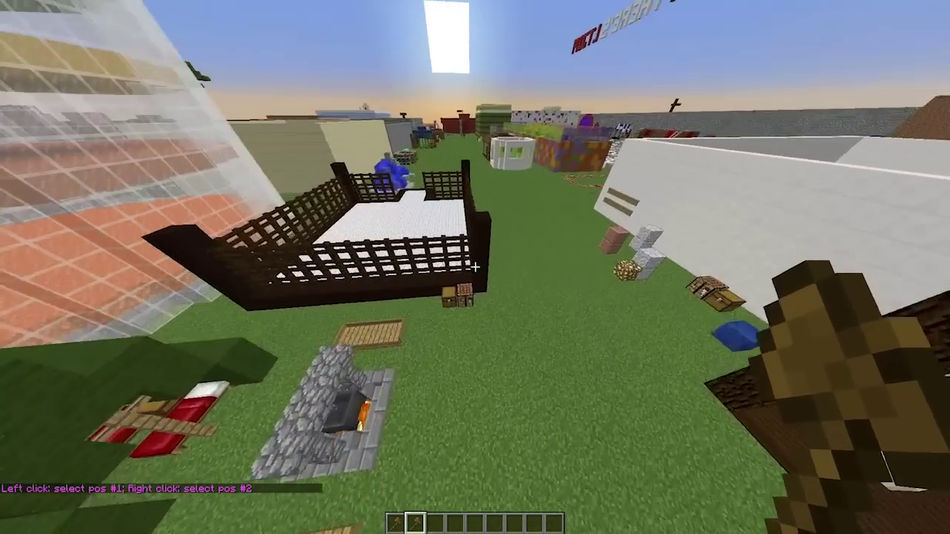
pyautogui.click(475, 267)
pyautogui.press('w')
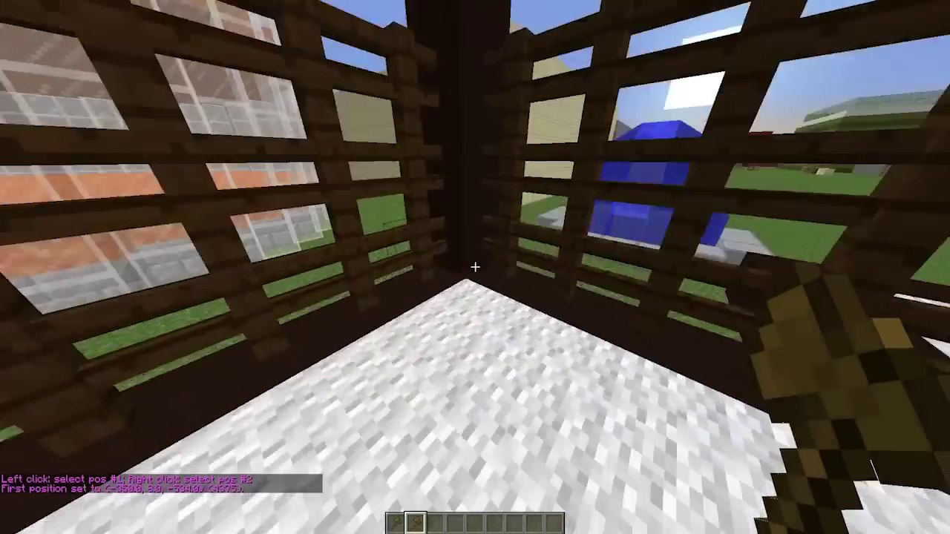
pyautogui.rightClick(475, 267)
# Define the pen as region 'box' and register it as a jukebox region with the 0ujfdvbw.mp3 link.
pyautogui.press('/')
pyautogui.write('region defin')
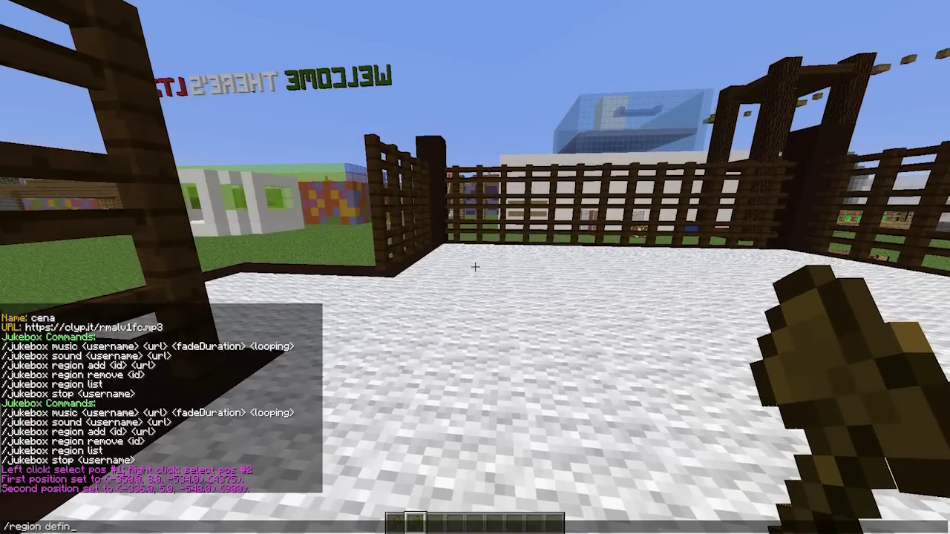
pyautogui.write('e box')
pyautogui.press('Return')
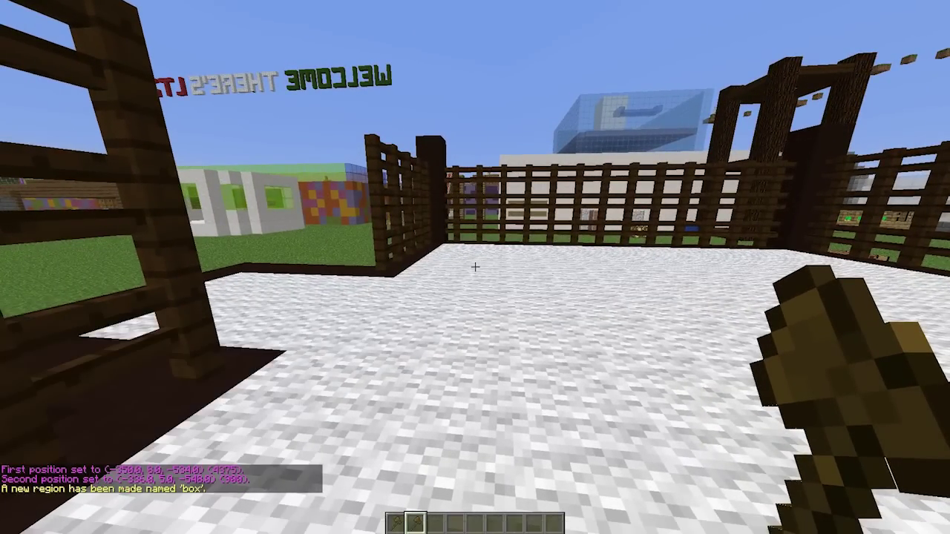
pyautogui.press('t')
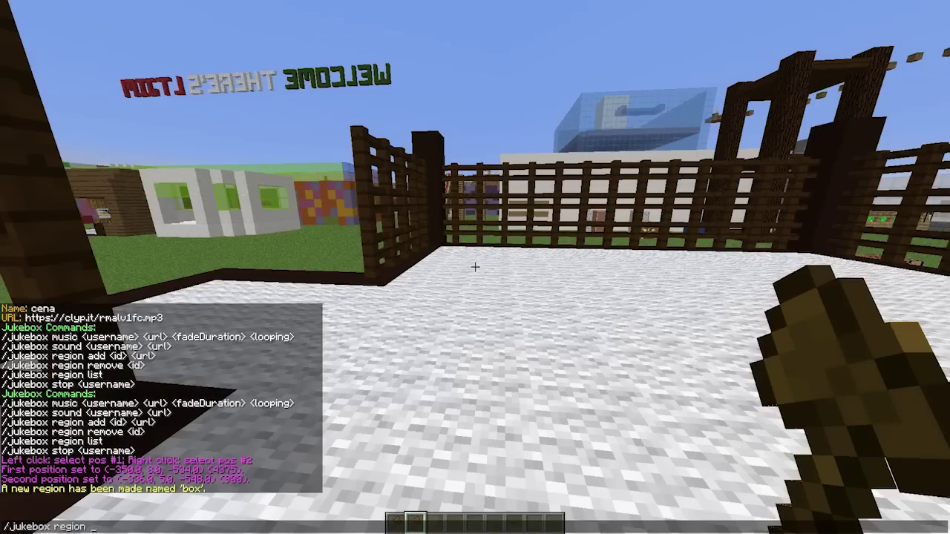
pyautogui.write('add box')
pyautogui.write('https://clyp.it/0ujfdvbw.mp3')
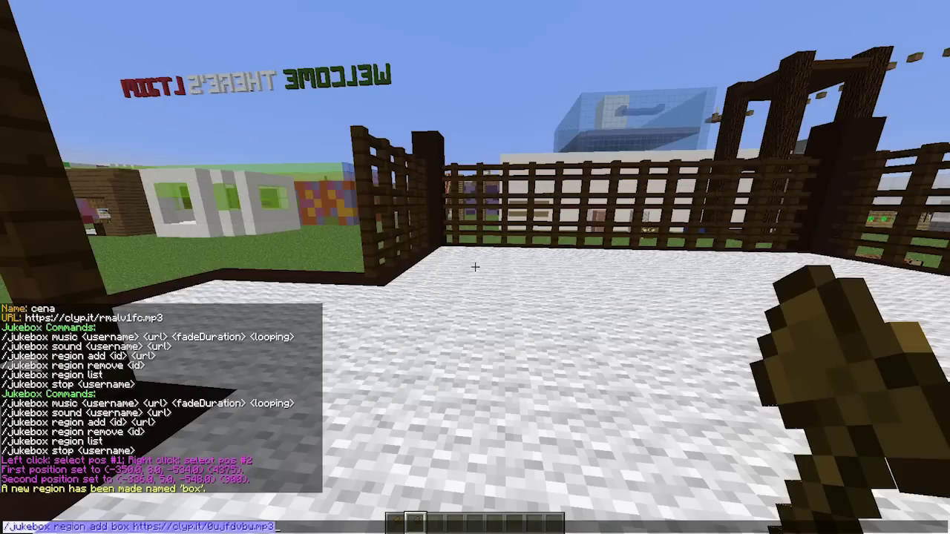
pyautogui.press('Return')
# Fly past the wooden tower toward the pen and list the registered jukebox regions.
pyautogui.write('/')
pyautogui.press('Escape')
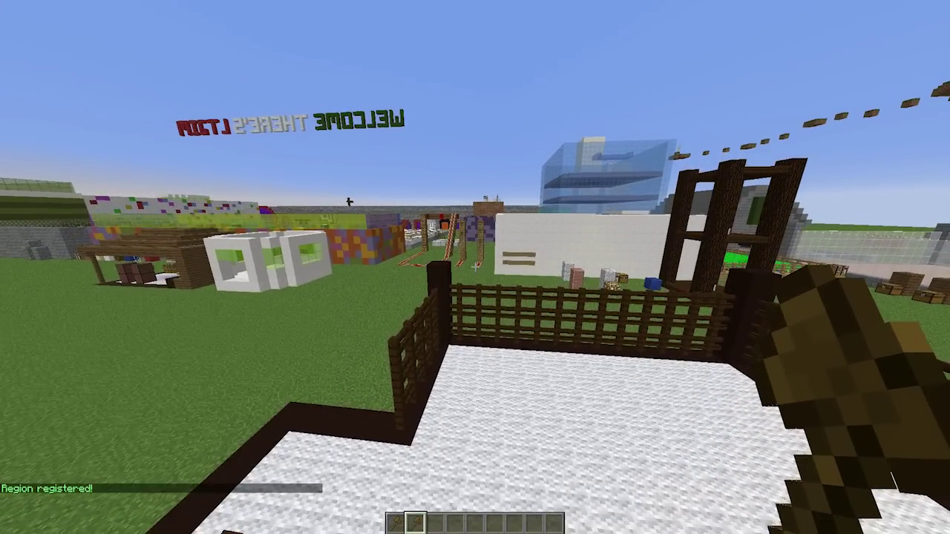
pyautogui.press('w')
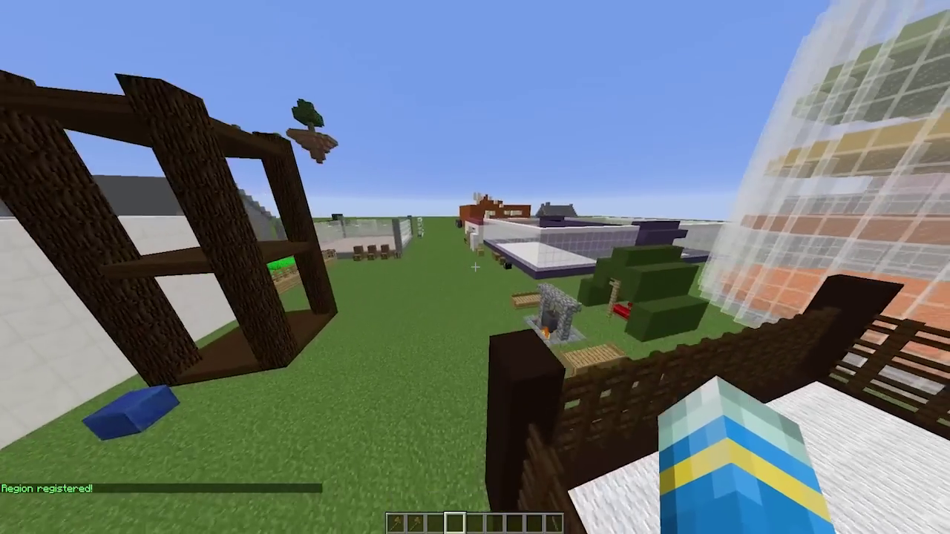
pyautogui.press('w')
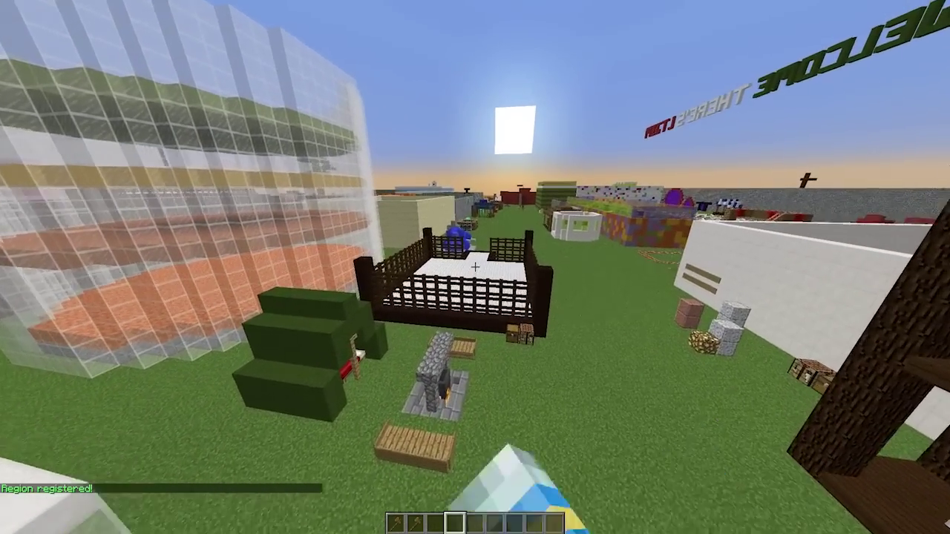
pyautogui.press('t')
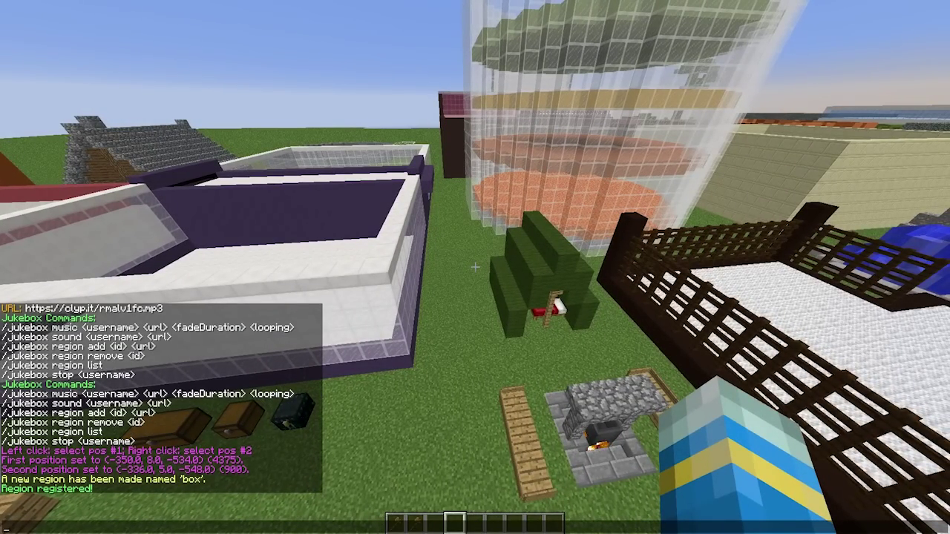
pyautogui.write('/jukebn')
pyautogui.write('x region')
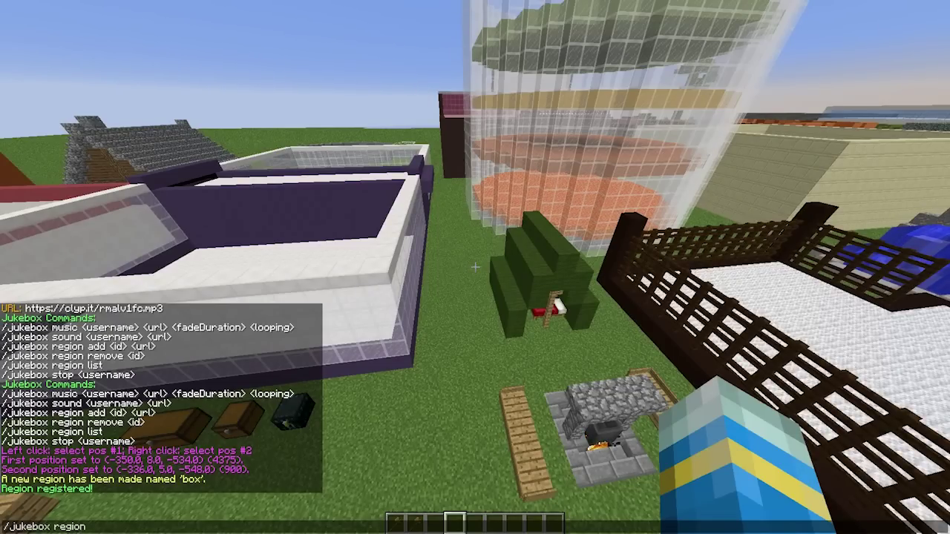
pyautogui.write(' list')
pyautogui.press('Return')
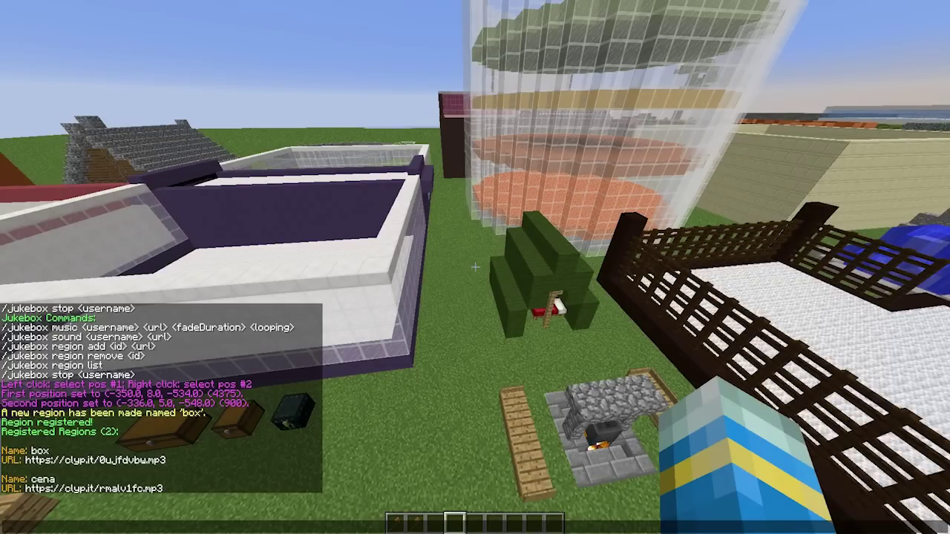
# Remove the jukebox regions 'box' and 'cena' with /jukebox region remove.
pyautogui.press('Up')
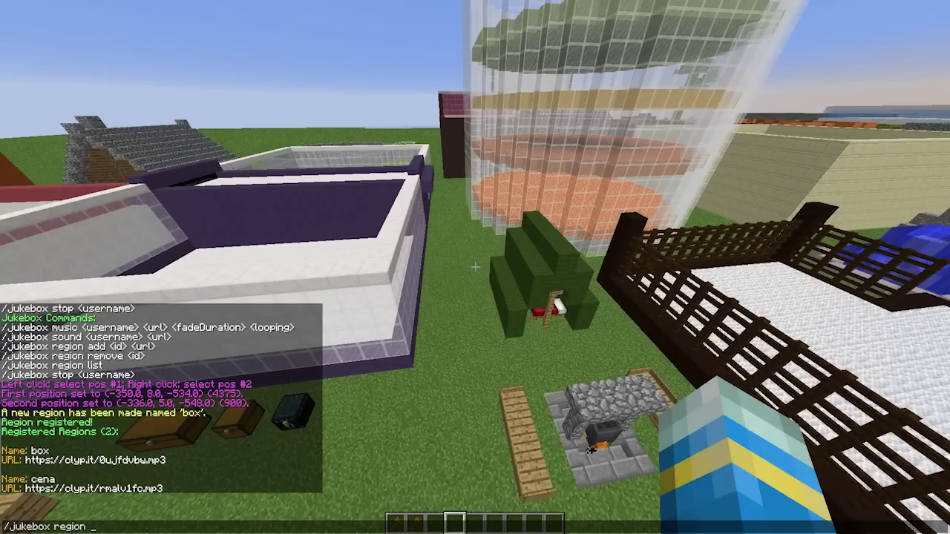
pyautogui.write('remove')
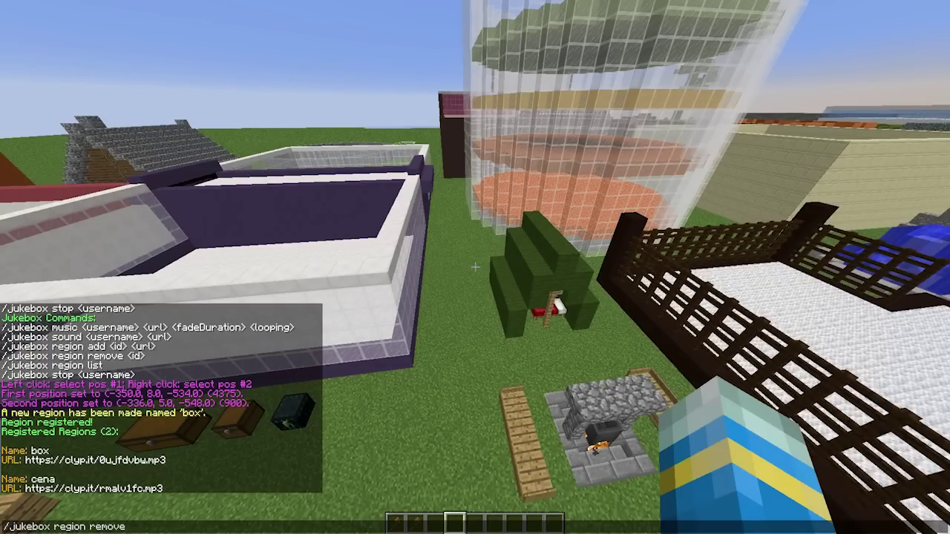
pyautogui.write(' box')
pyautogui.press('Return')
pyautogui.press('t')
pyautogui.press('Up')
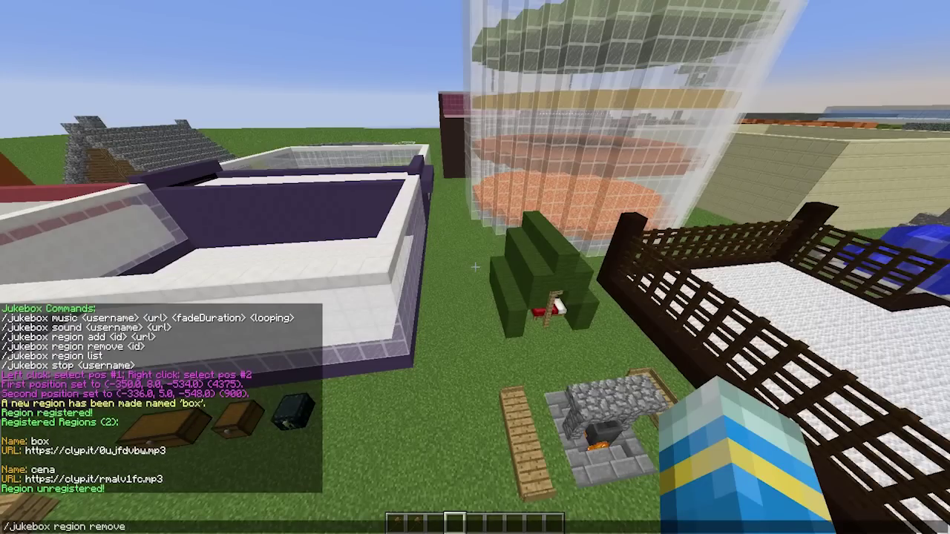
pyautogui.write('cena')
pyautogui.press('Return')
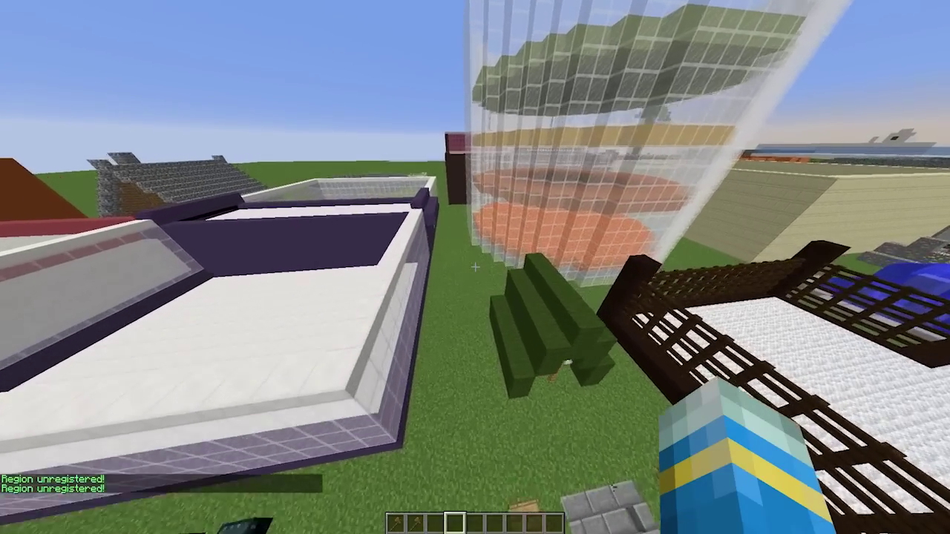
# Review the chat log, fly over the build, then switch to the MCJukebox server list.
pyautogui.press('t')
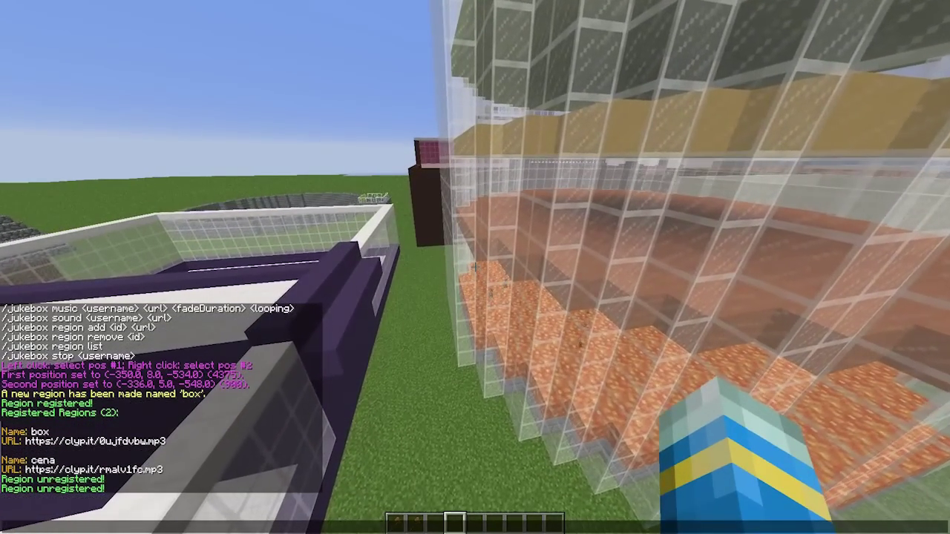
pyautogui.scroll(1, 149, 400)
pyautogui.press('Escape')
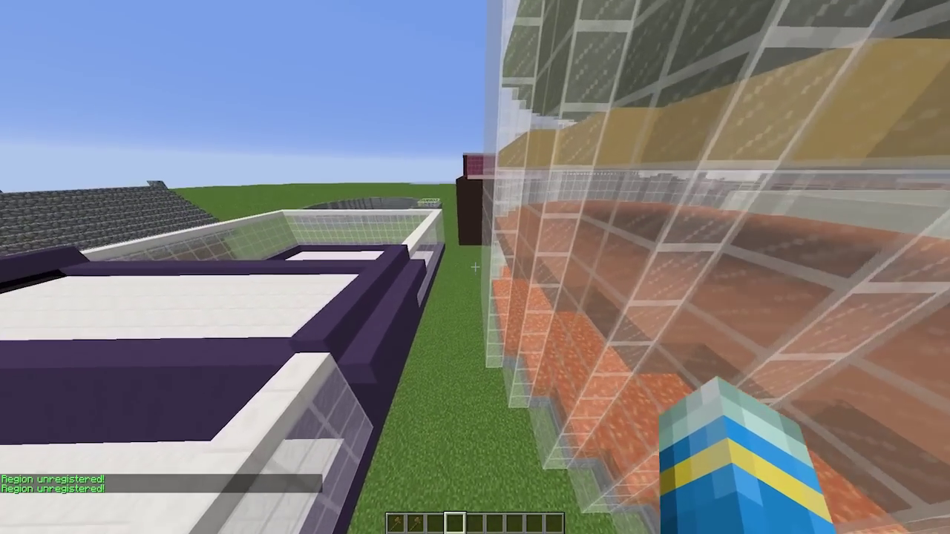
pyautogui.press('w')
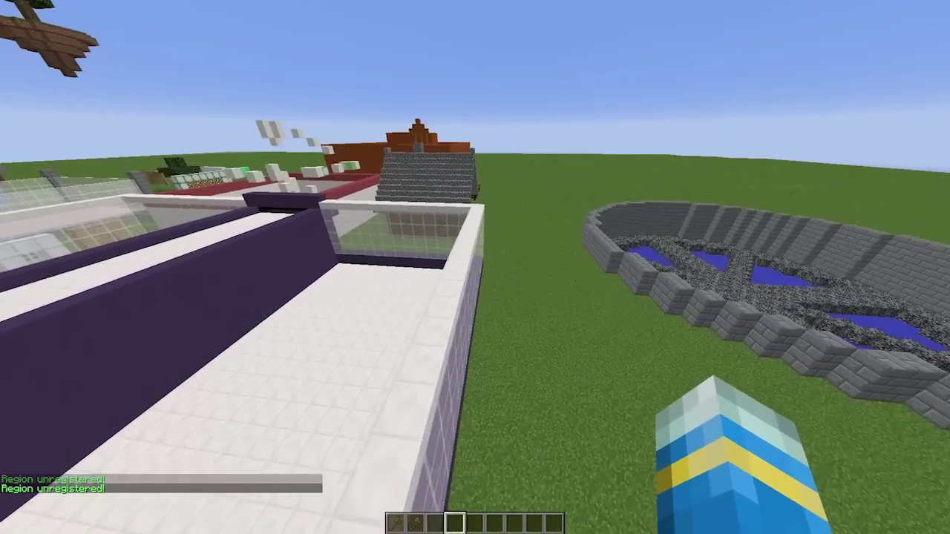
pyautogui.press('w')
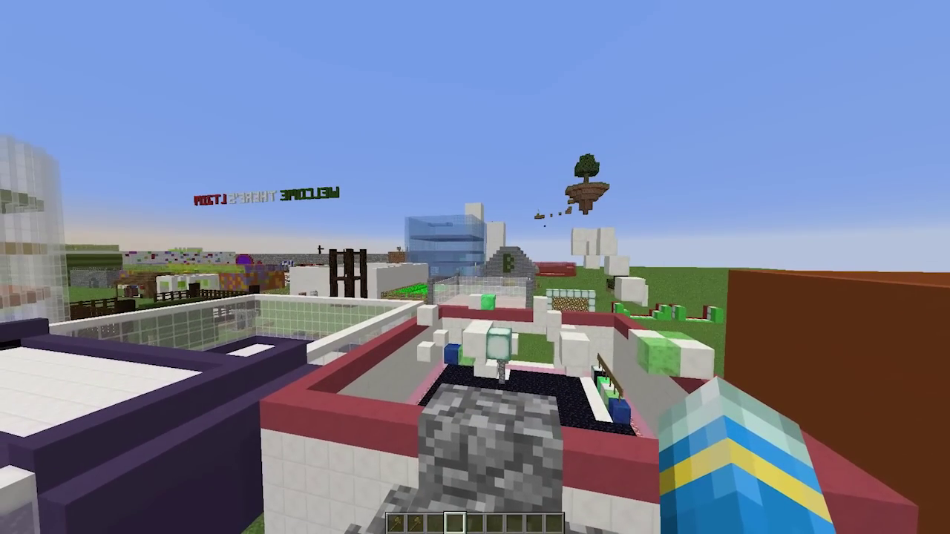
pyautogui.hotkey('alt', 'Tab')
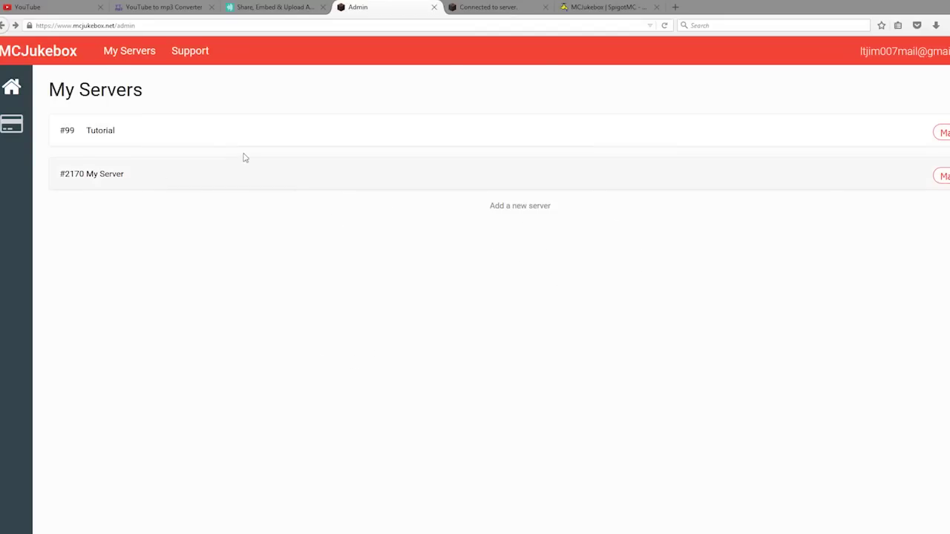
# Add a new server in MCJukebox, confirm it, and open its settings page.
pyautogui.click(503, 203)
pyautogui.click(540, 360)
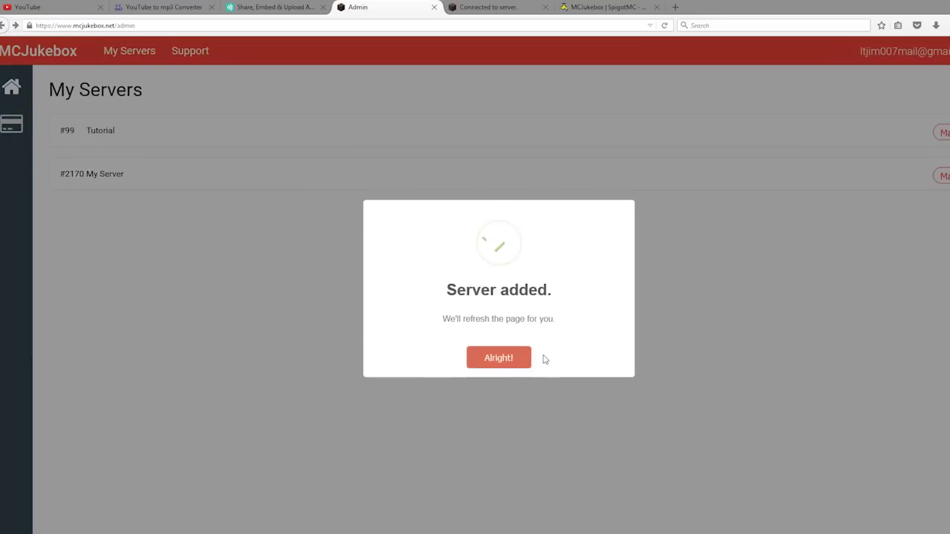
pyautogui.click(513, 358)
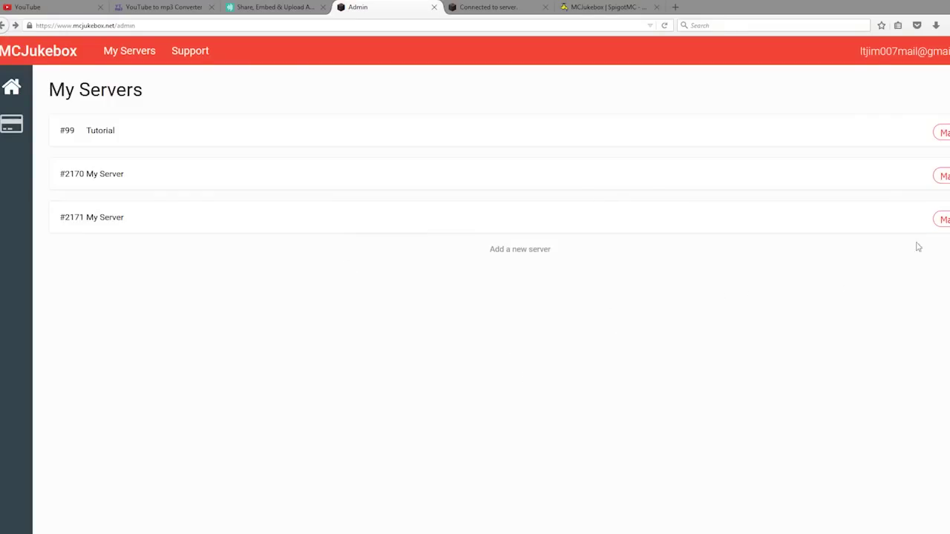
pyautogui.click(940, 221)
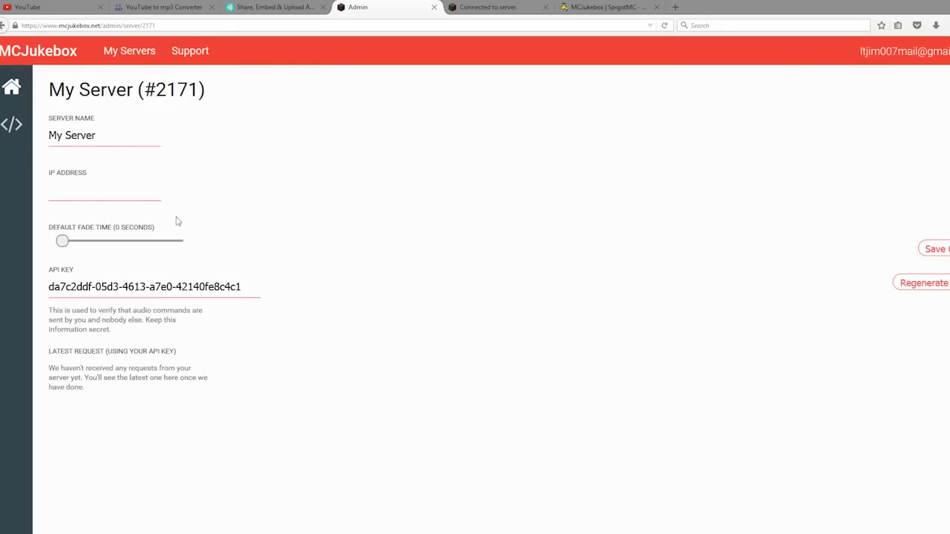
# Rename the server ltjimcraft with address ltjim.com, set fade time to 5 seconds, and copy its API key.
pyautogui.moveTo(124, 133); pyautogui.dragTo(2, 125)
pyautogui.write('ltjimcraft')
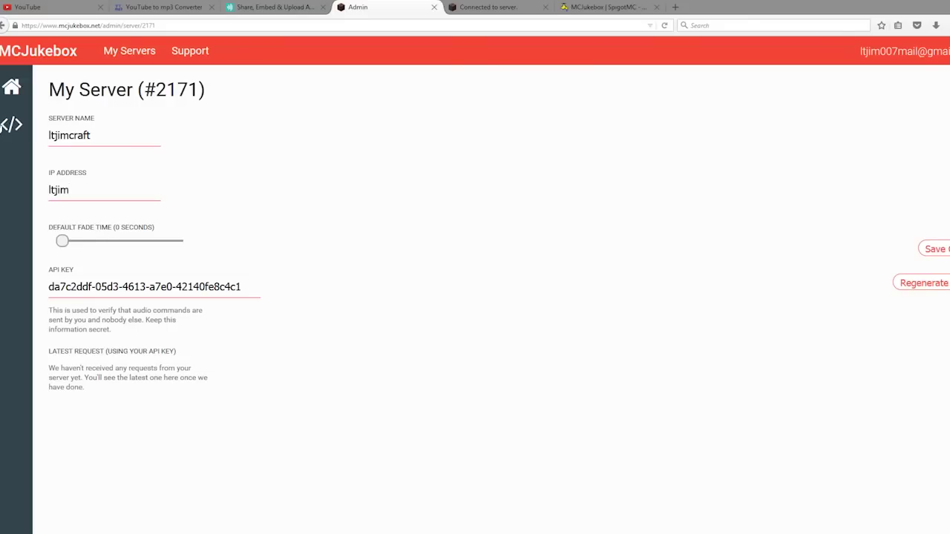
pyautogui.write('com')
pyautogui.moveTo(69, 246); pyautogui.dragTo(82, 246)
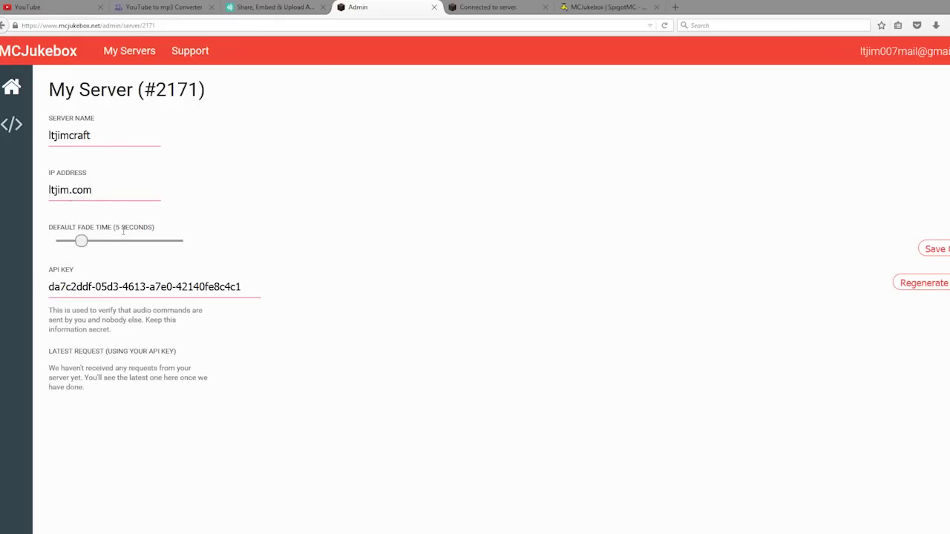
pyautogui.moveTo(244, 289); pyautogui.dragTo(39, 284)
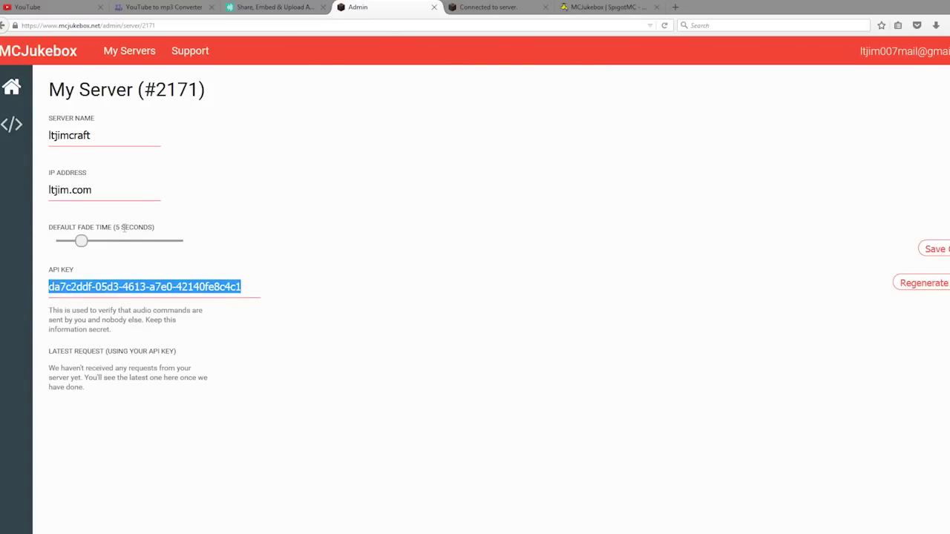
pyautogui.moveTo(138, 90); pyautogui.dragTo(220, 90)
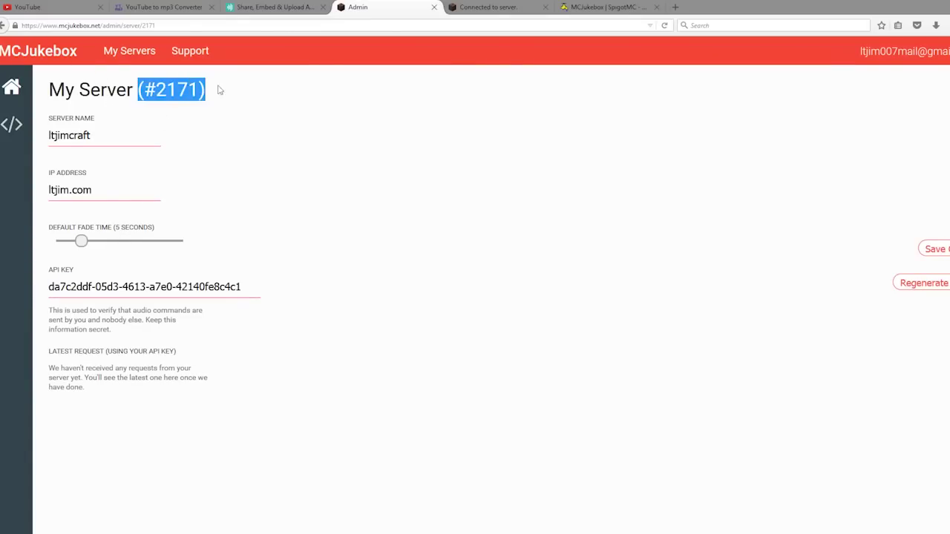
pyautogui.moveTo(143, 90); pyautogui.dragTo(156, 91)
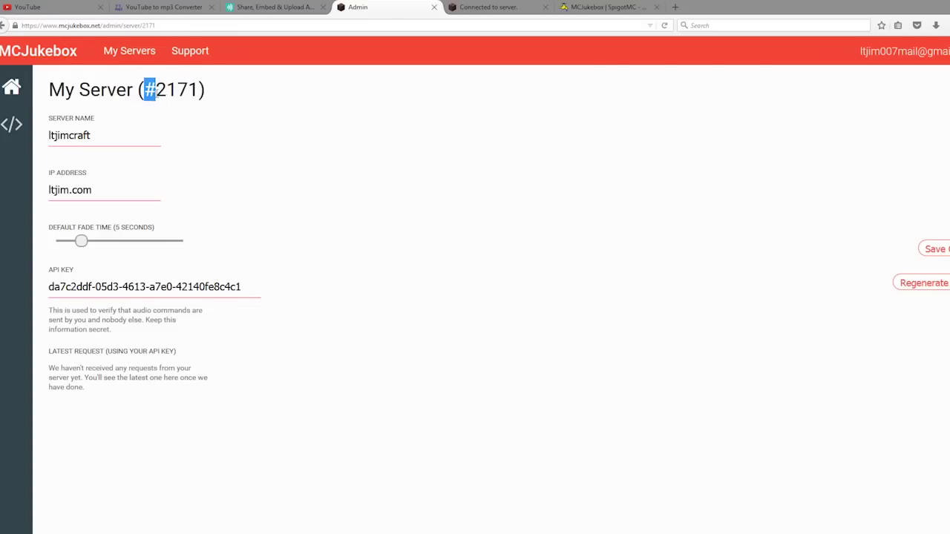
pyautogui.click(164, 94)
# Open the JukeboxAPI config.yml and paste the API key over the api_key placeholder.
pyautogui.hotkey('alt', 'Tab')
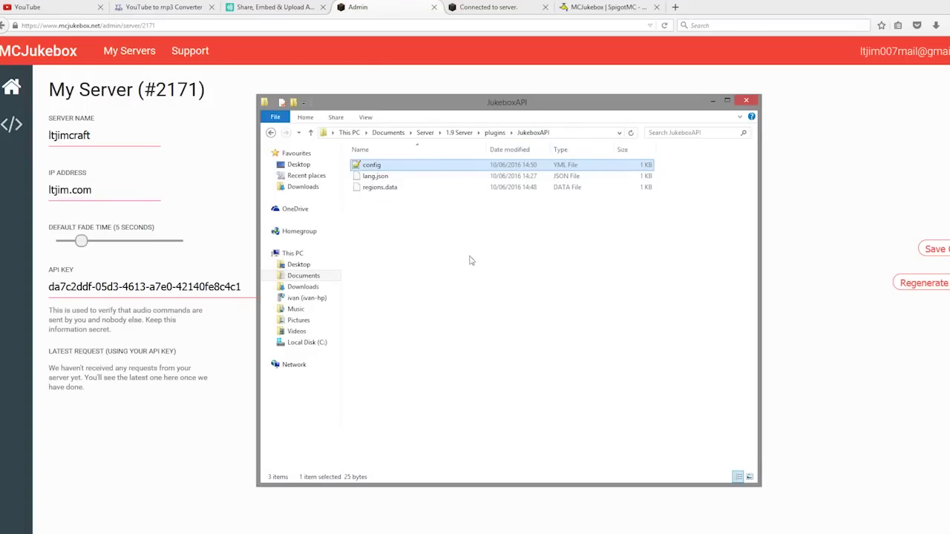
pyautogui.moveTo(468, 260); pyautogui.dragTo(390, 172)
pyautogui.click(387, 165)
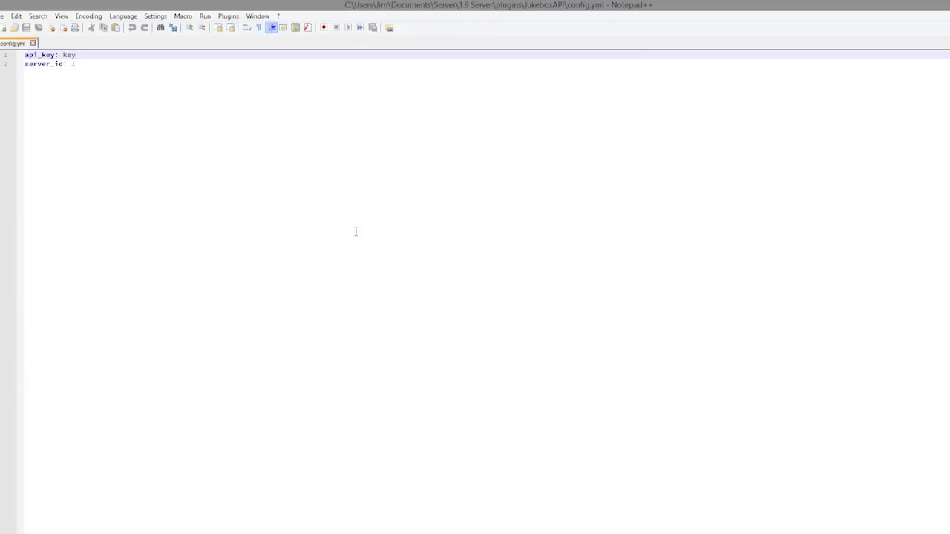
pyautogui.doubleClick(64, 54)
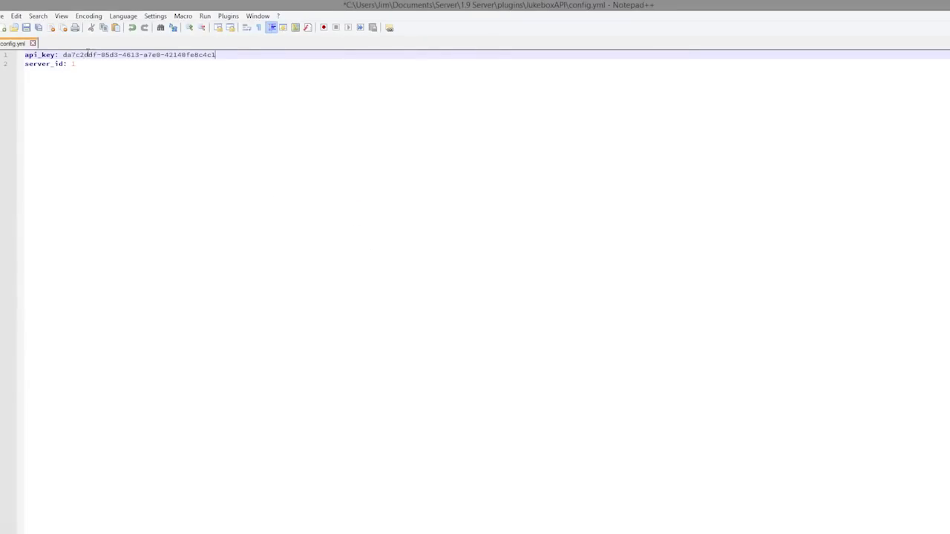
# Fill in server_id with the server number 2171 and save config.yml.
pyautogui.doubleClick(74, 64)
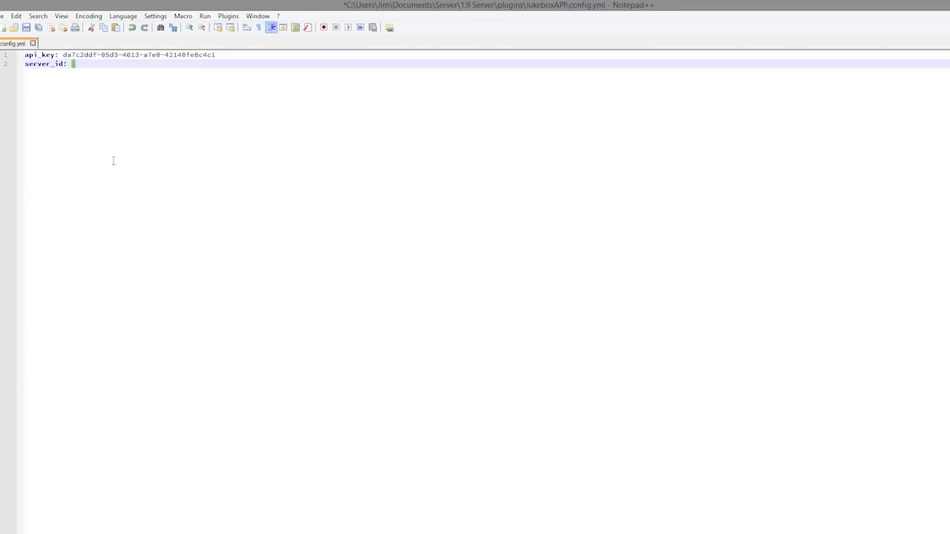
pyautogui.hotkey('alt', 'Tab')
pyautogui.moveTo(158, 90); pyautogui.dragTo(206, 116)
pyautogui.hotkey('alt', 'Tab')
pyautogui.write('2')
pyautogui.hotkey('ctrl', 's')
pyautogui.hotkey('alt', 'Tab')
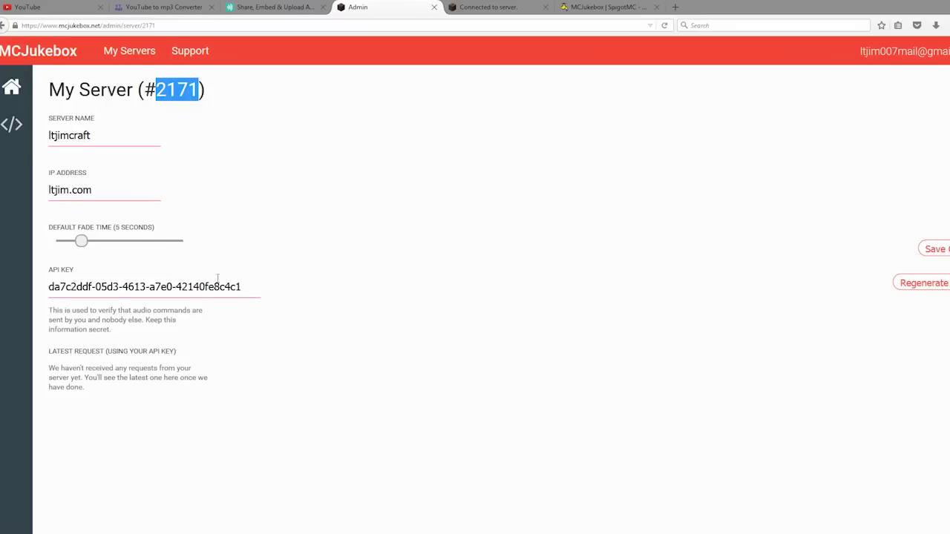
# Close the JukeboxAPI folder window, save server #2171's settings, and return to My Servers.
pyautogui.hotkey('alt', 'Tab')
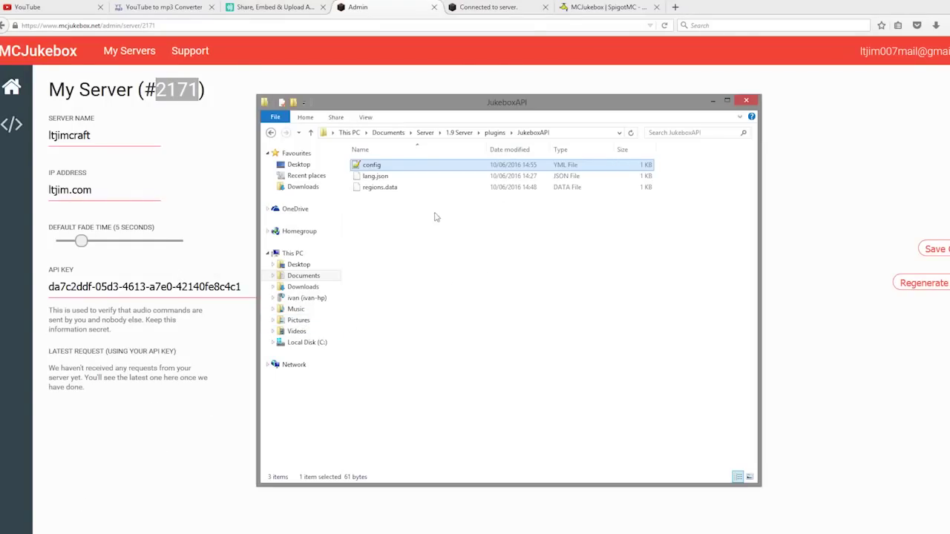
pyautogui.click(495, 133)
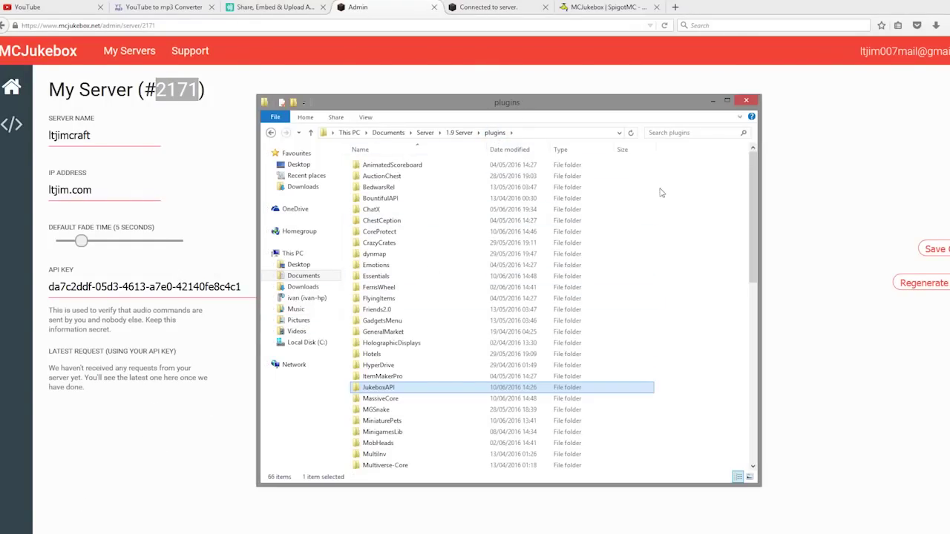
pyautogui.click(747, 102)
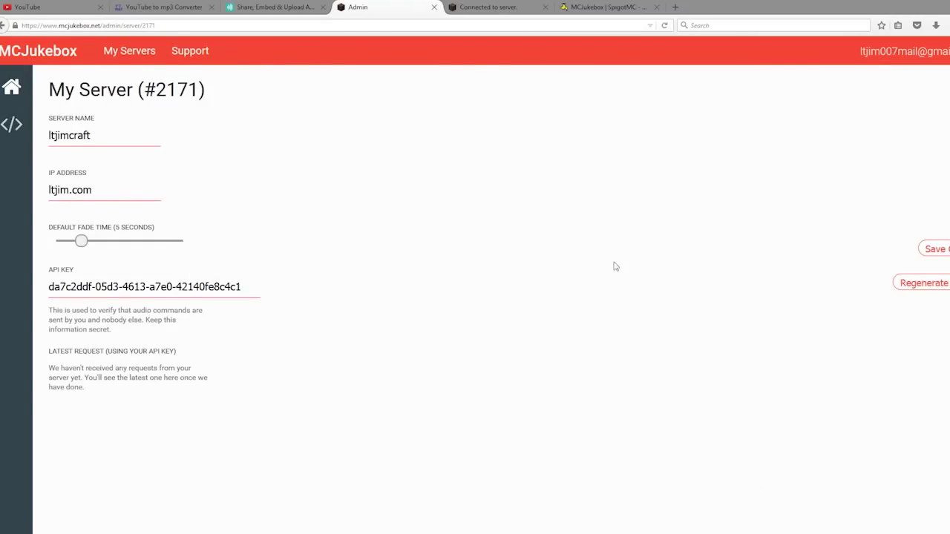
pyautogui.click(934, 249)
pyautogui.click(522, 356)
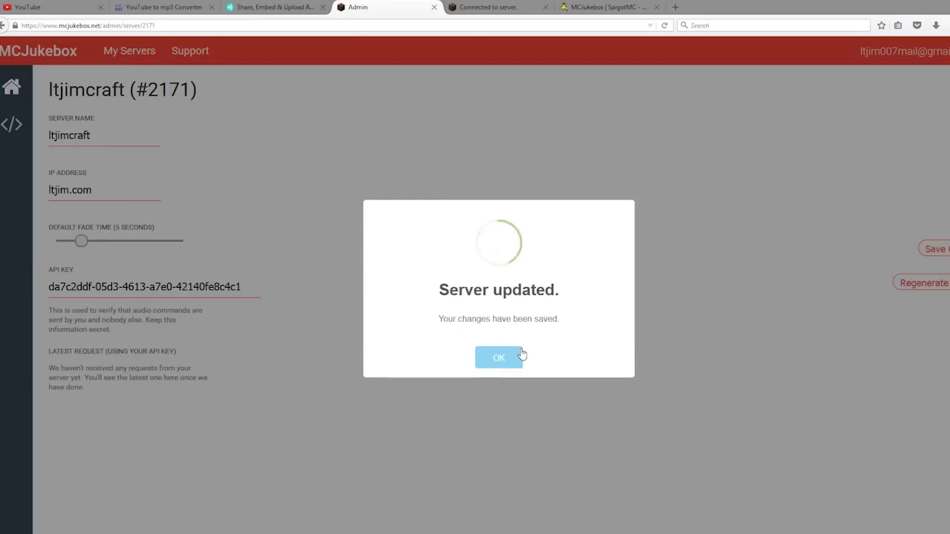
pyautogui.click(496, 357)
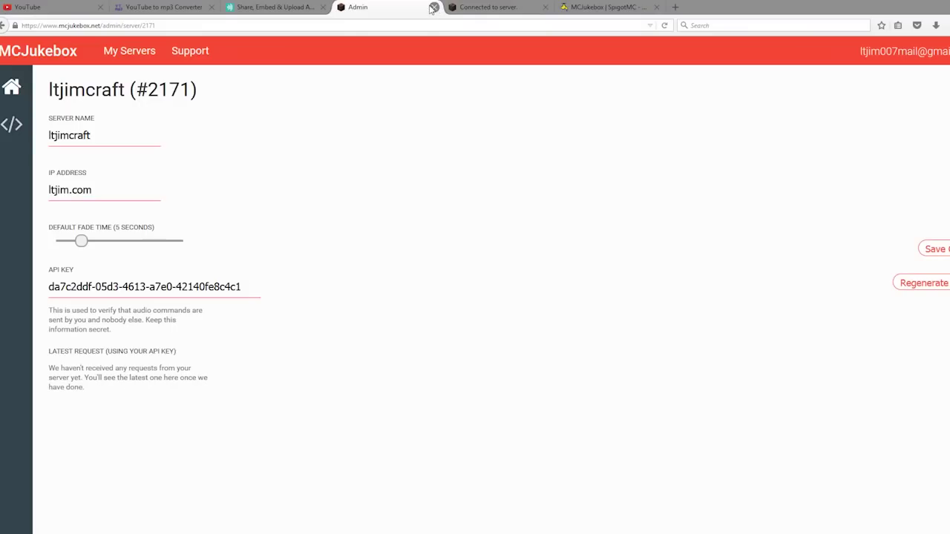
pyautogui.click(67, 58)
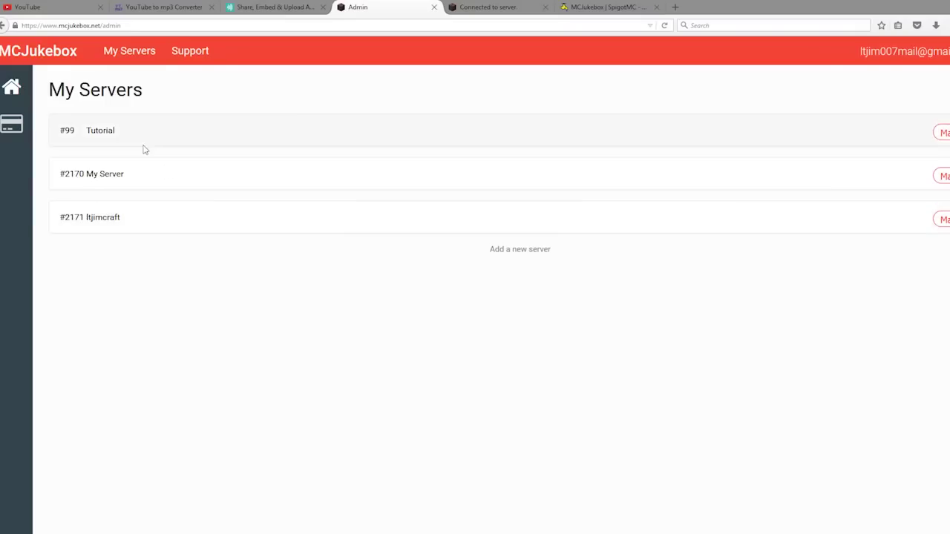
# On the connected-player page, lower both the Music Volume and Sound Effects Volume sliders.
pyautogui.doubleClick(106, 129)
pyautogui.click(118, 132)
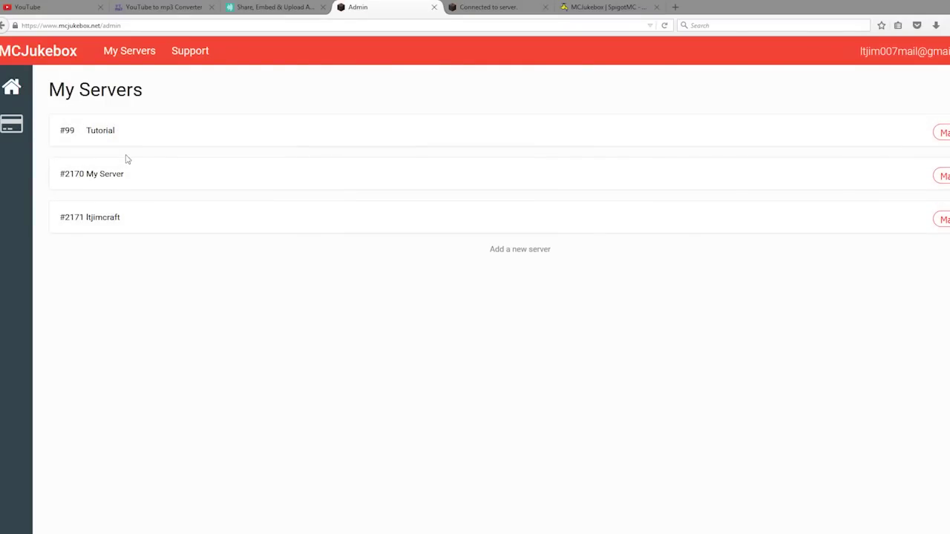
pyautogui.click(486, 7)
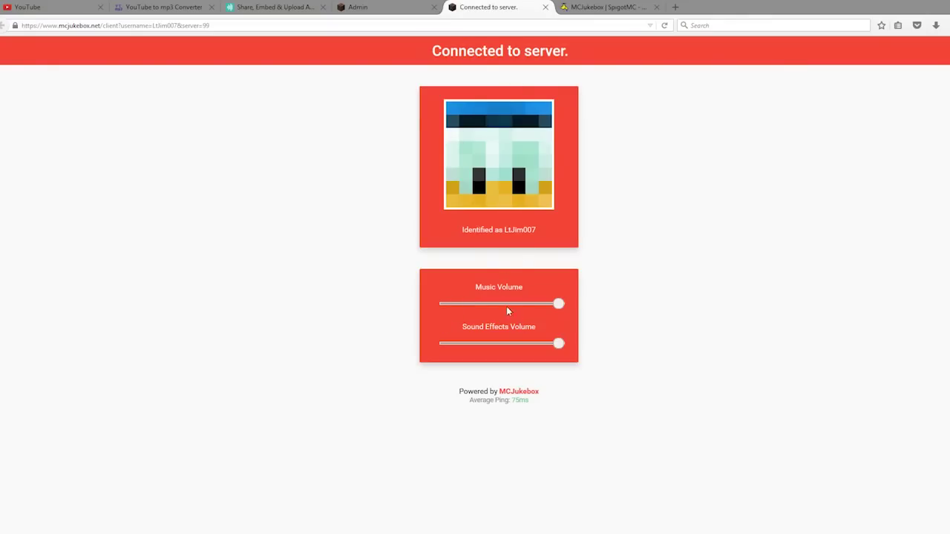
pyautogui.moveTo(504, 303)
pyautogui.mouseDown()
pyautogui.moveTo(496, 305)
pyautogui.moveTo(525, 303)
pyautogui.moveTo(469, 303)
pyautogui.moveTo(510, 303)
pyautogui.mouseUp()
pyautogui.moveTo(557, 343); pyautogui.dragTo(485, 343)
pyautogui.moveTo(510, 304); pyautogui.dragTo(475, 304)
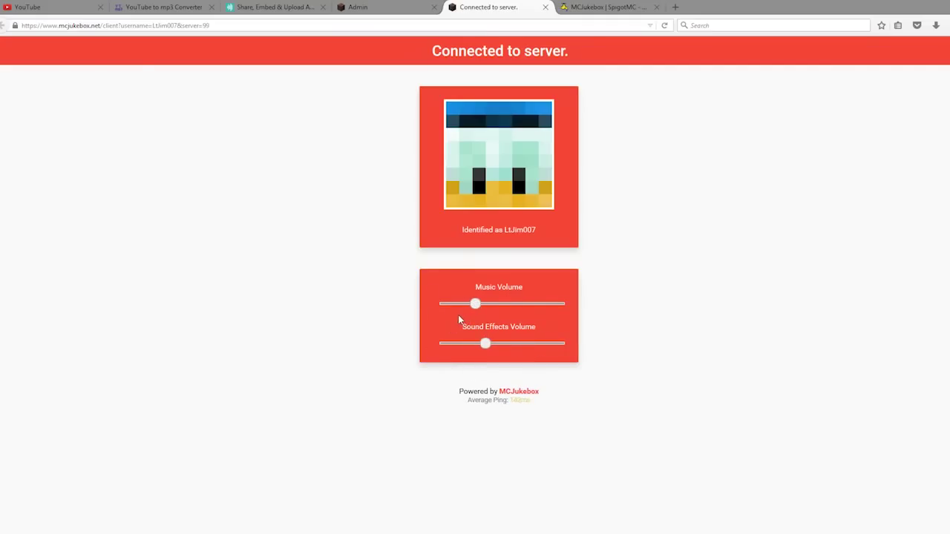
# Close the connected-player page, skim the SpigotMC MCJukebox page, then close it too.
pyautogui.click(546, 7)
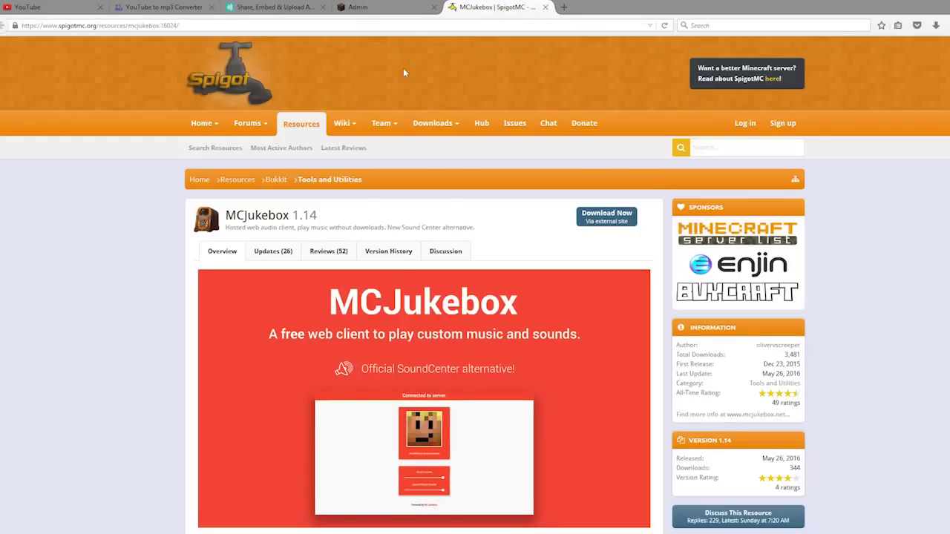
pyautogui.middleClick(79, 181)
pyautogui.press('Home')
pyautogui.scroll(-3, 356, 345)
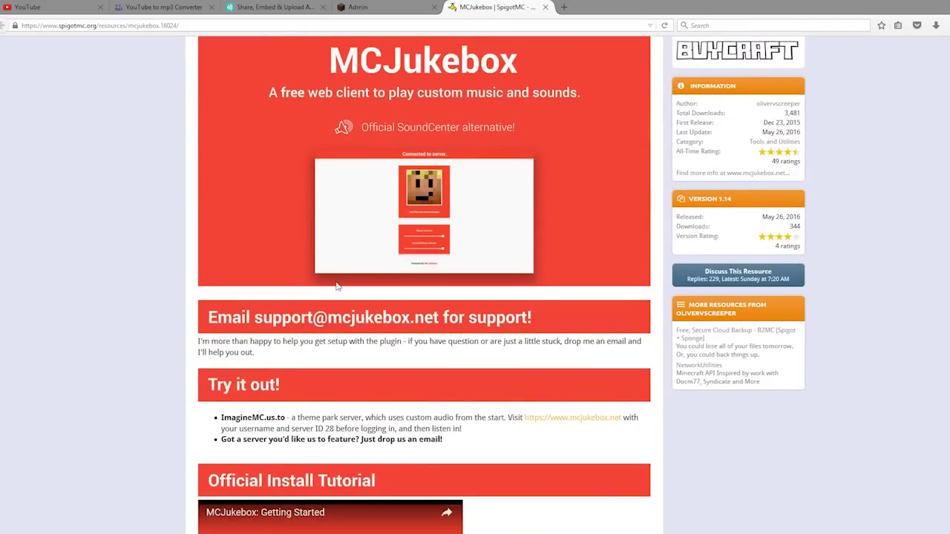
pyautogui.scroll(3, 371, 356)
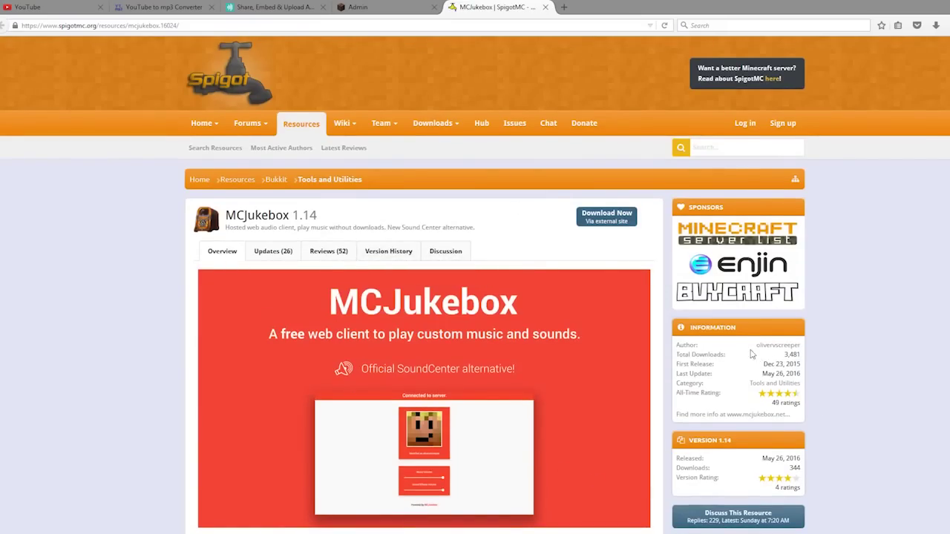
pyautogui.scroll(-10, 653, 317)
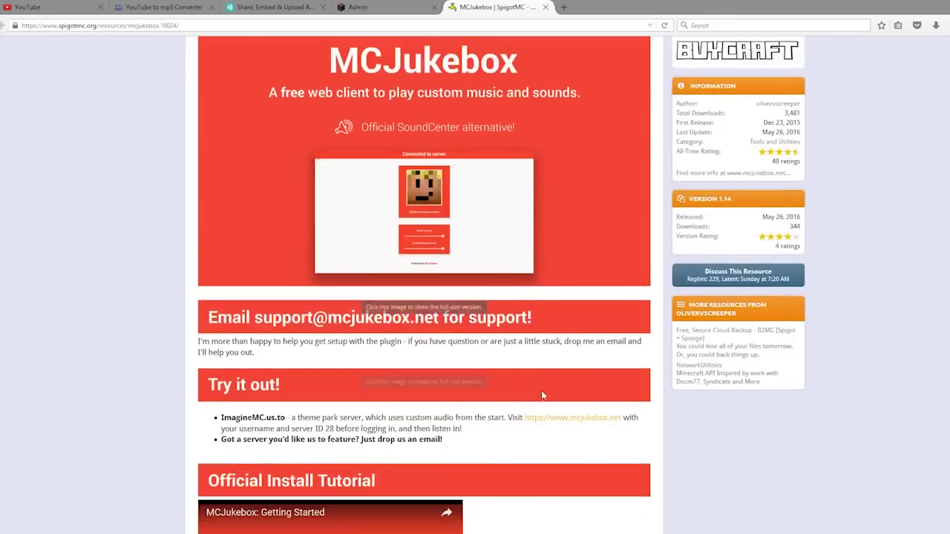
pyautogui.scroll(12, 583, 415)
pyautogui.click(546, 7)
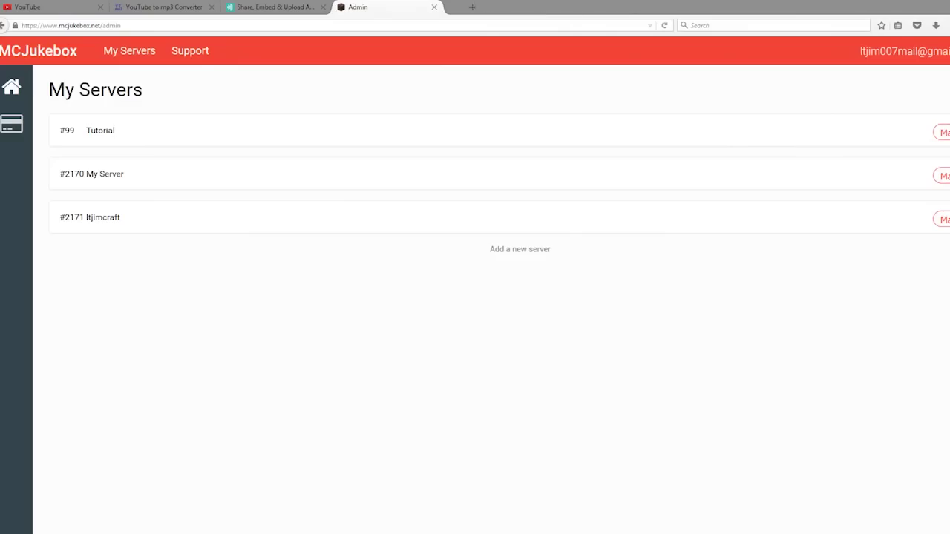
# Cycle through the Clyp, mp3 converter and YouTube tabs, ending on YouTube.
pyautogui.click(275, 7)
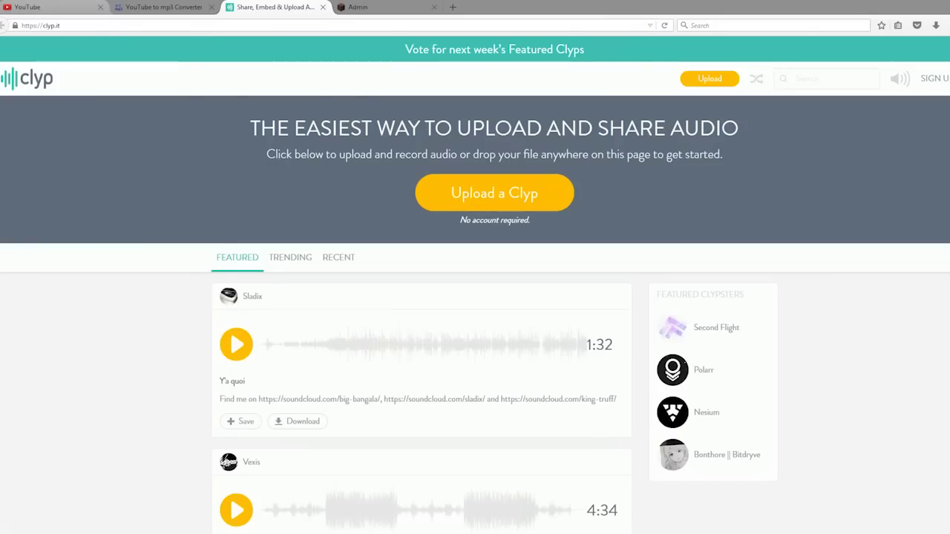
pyautogui.click(66, 8)
pyautogui.click(163, 6)
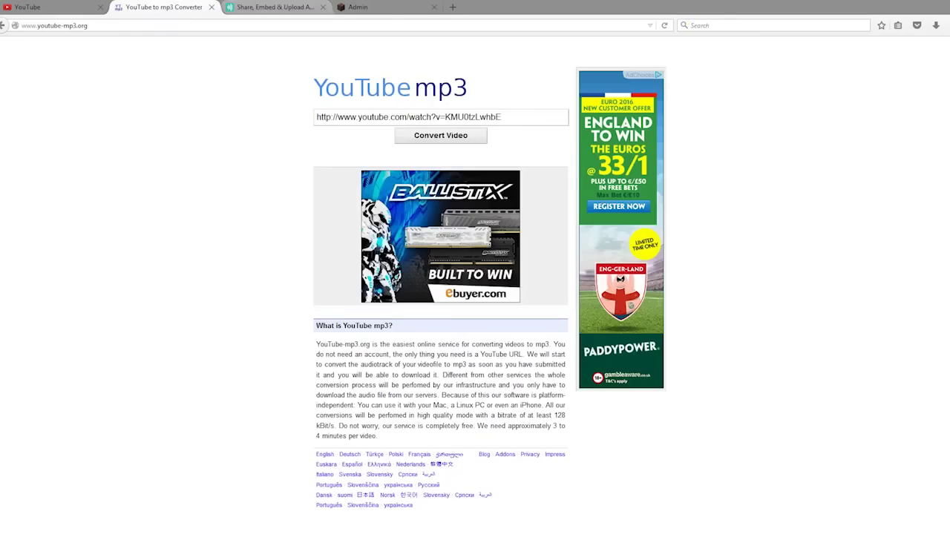
pyautogui.click(274, 7)
pyautogui.click(67, 8)
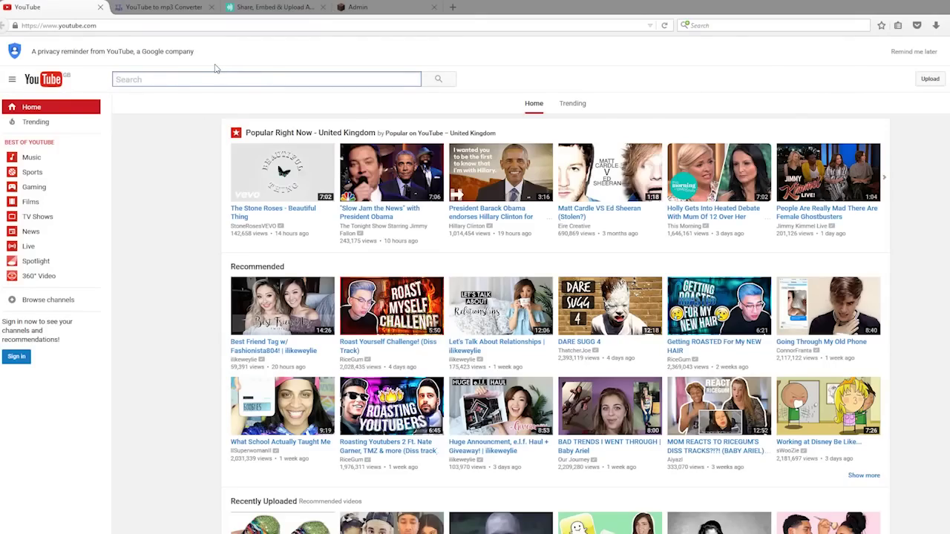
# Search 'creeper sound', open and pause 'Minecraft Creeper Sound sSSSsss BOOM!', and select its URL.
pyautogui.write('creeper sh')
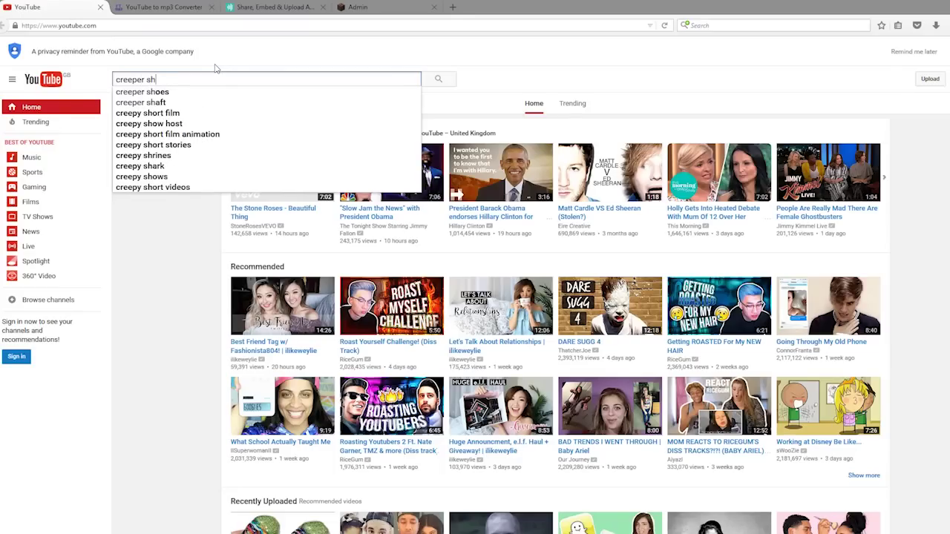
pyautogui.press('BackSpace')
pyautogui.write('ound')
pyautogui.press('Return')
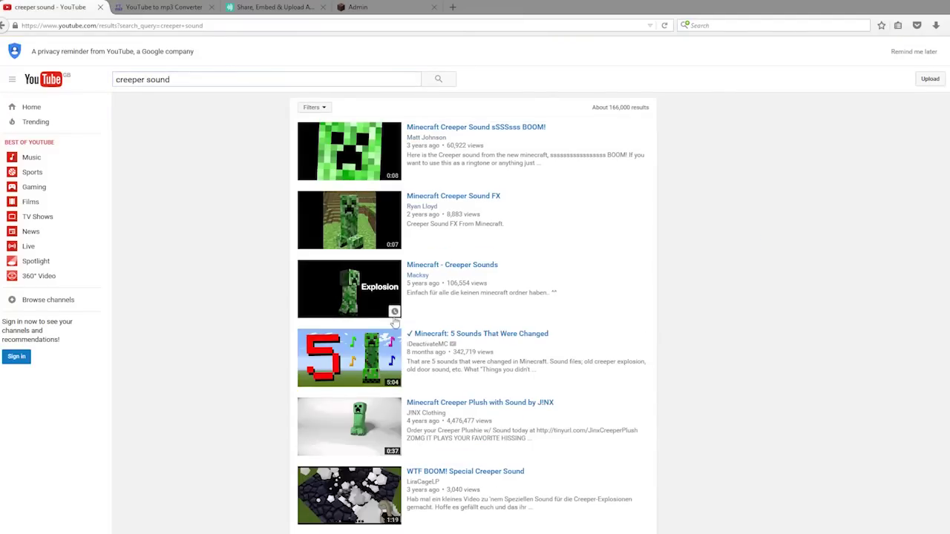
pyautogui.click(335, 141)
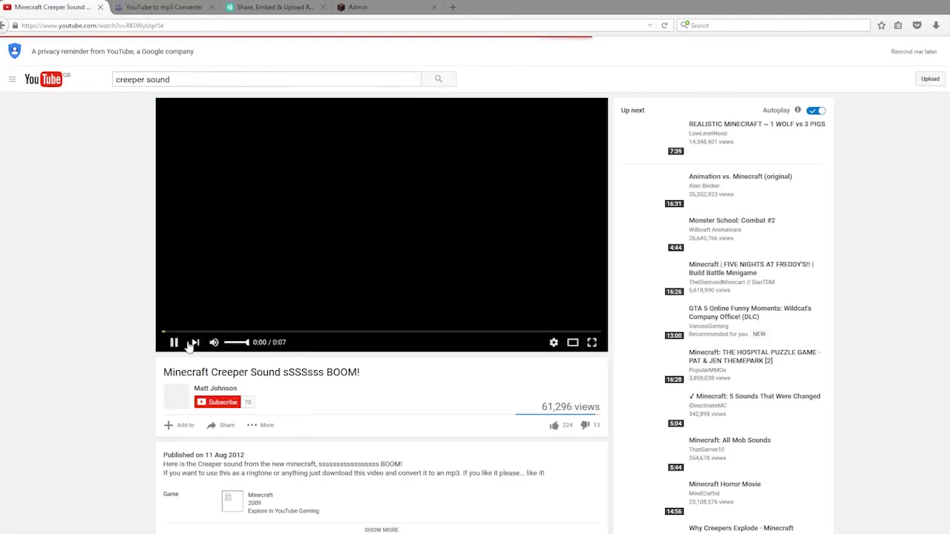
pyautogui.click(175, 344)
pyautogui.click(108, 25)
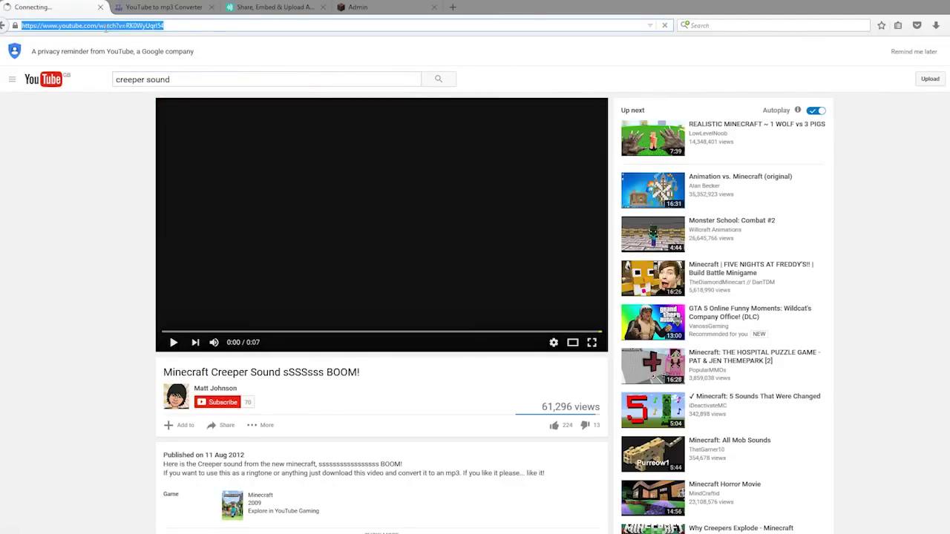
# Paste the creeper video link into YouTube mp3 and convert it to MP3.
pyautogui.click(163, 6)
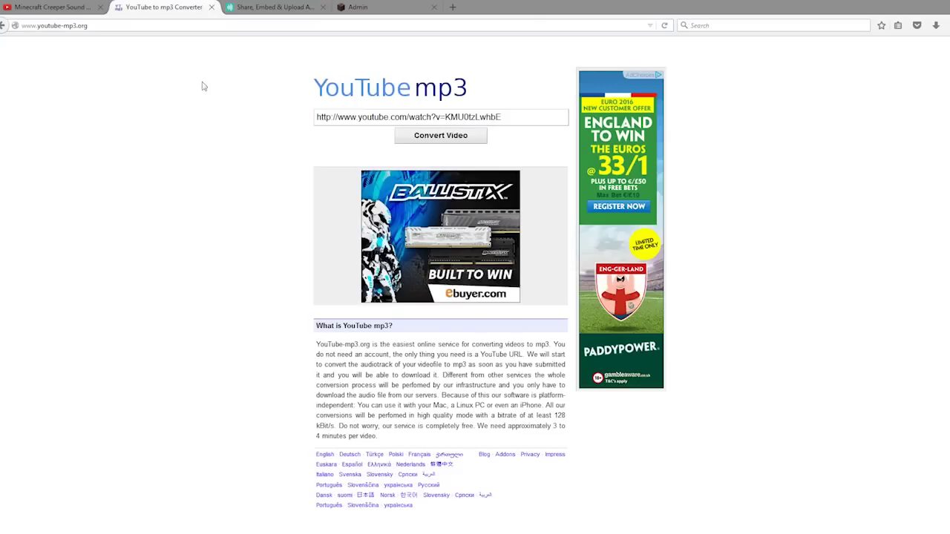
pyautogui.click(421, 121)
pyautogui.write('https://www.youtube.com/watch?v=RK0WyUqrl54')
pyautogui.click(433, 138)
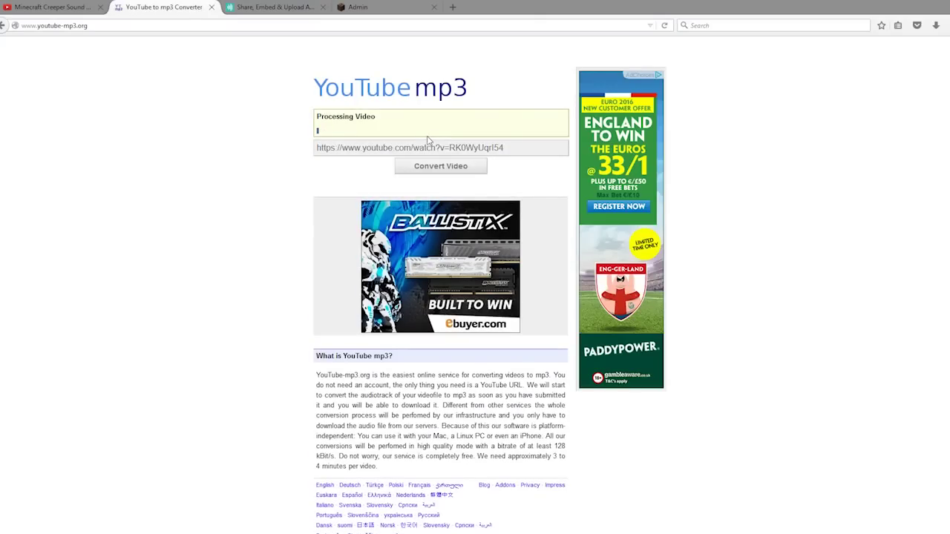
# Download and save the converted 111 kB creeper MP3, then close the converter.
pyautogui.click(400, 143)
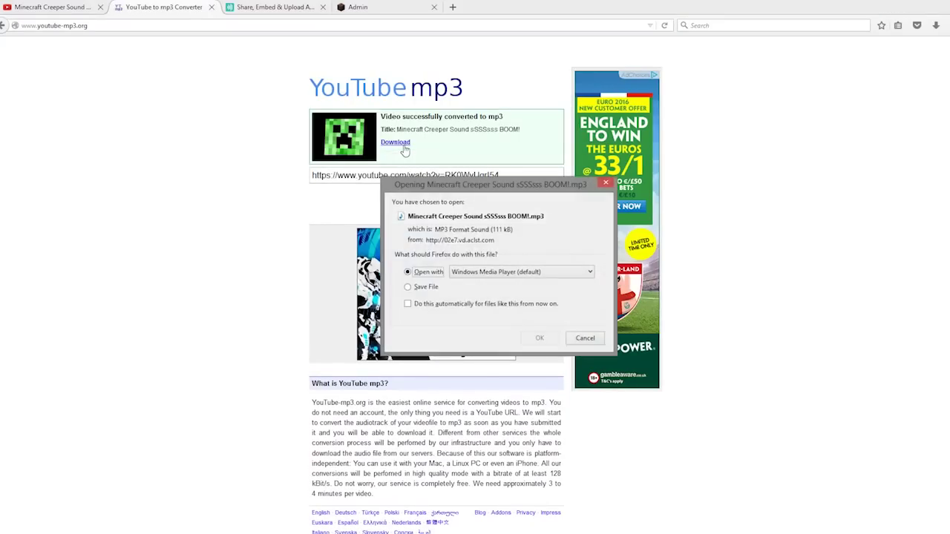
pyautogui.click(429, 291)
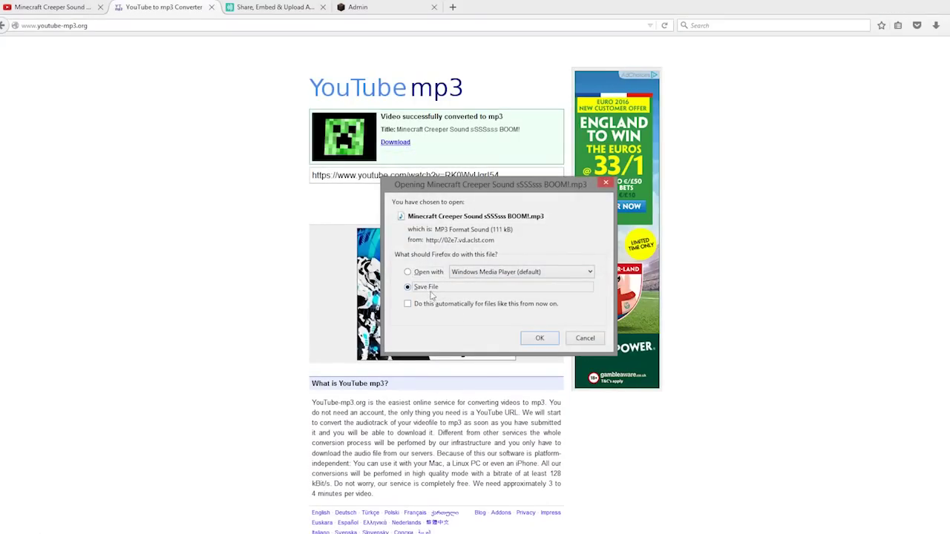
pyautogui.click(539, 339)
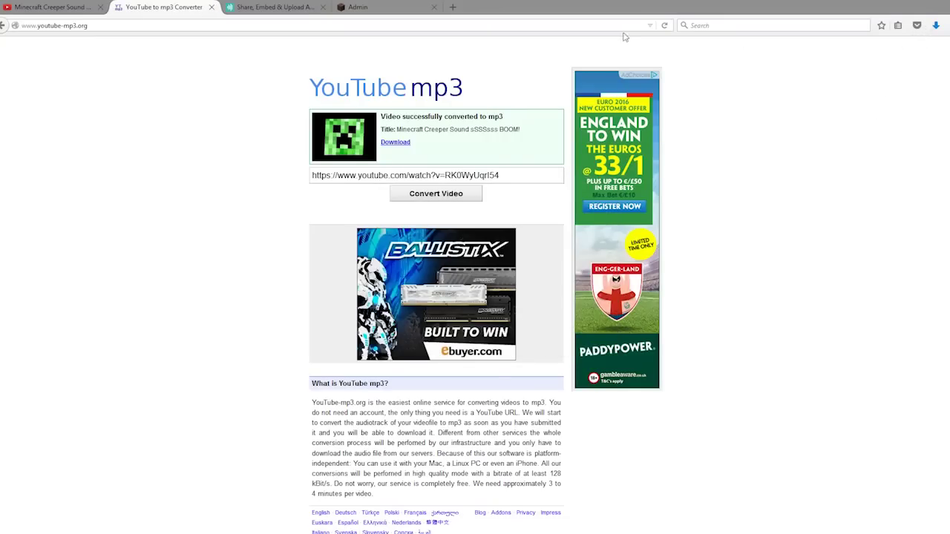
pyautogui.click(211, 7)
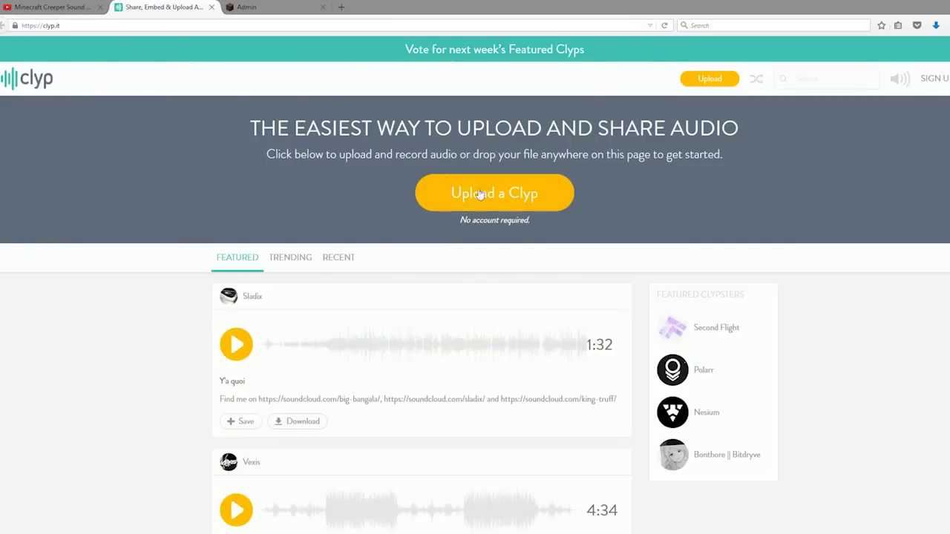
# Upload the Minecraft creeper sound MP3 from the Downloads folder to Clyp.
pyautogui.click(531, 193)
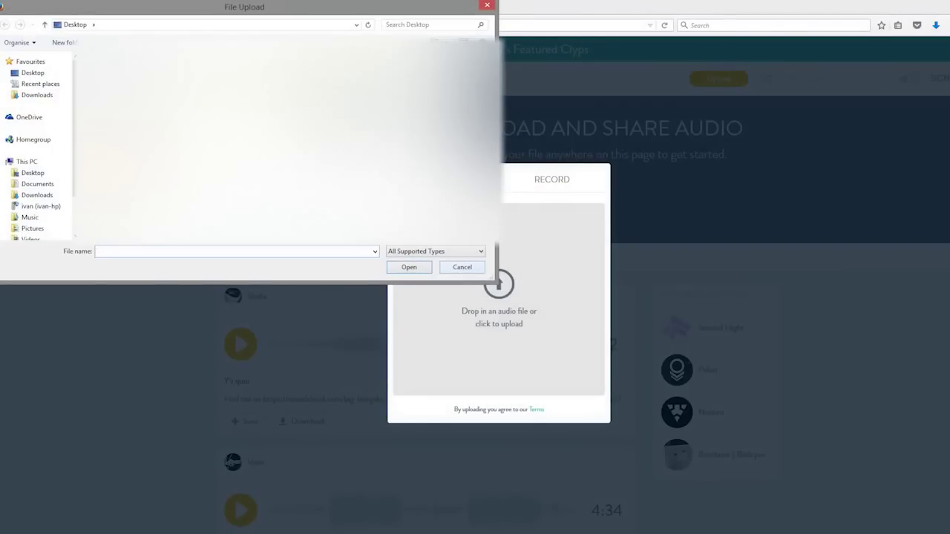
pyautogui.click(61, 98)
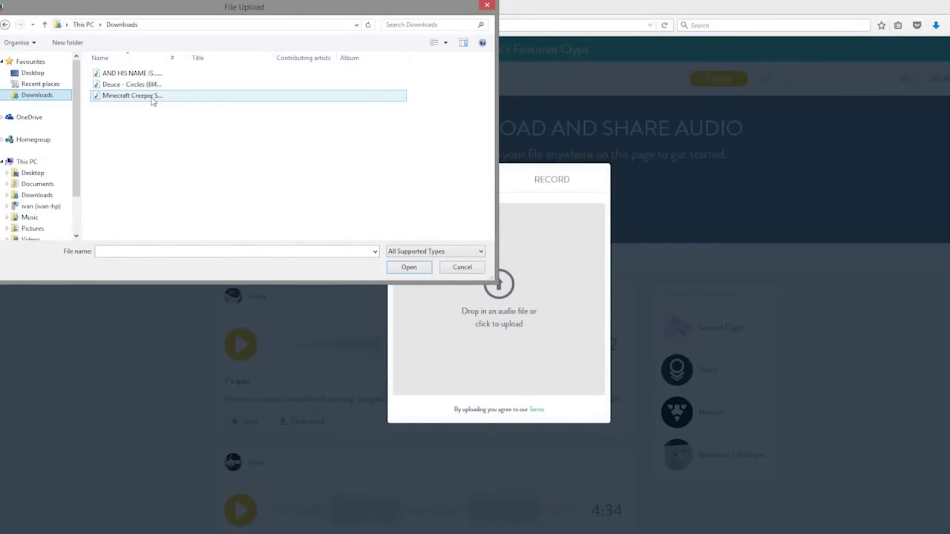
pyautogui.doubleClick(152, 98)
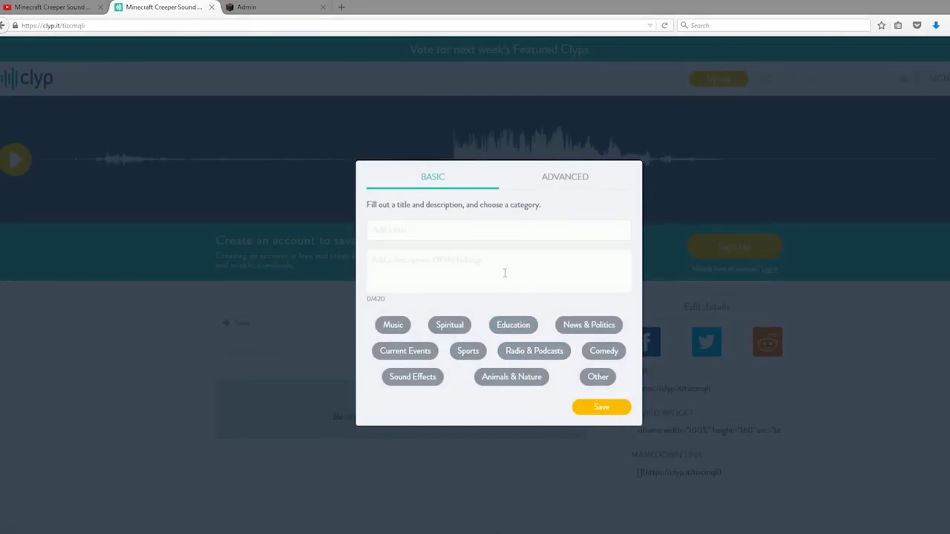
# Title the new clip 'creeper boom' and save it.
pyautogui.click(489, 231)
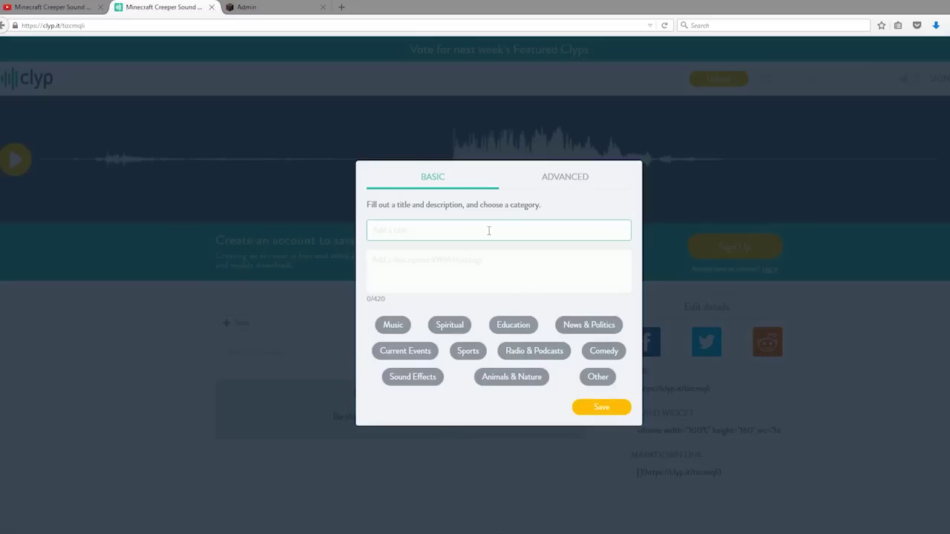
pyautogui.write('creeper boom')
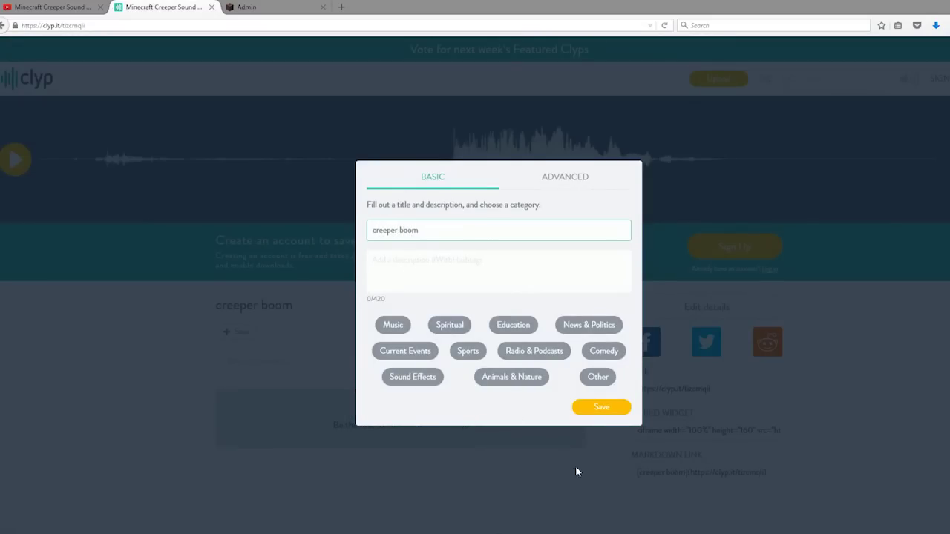
pyautogui.click(603, 410)
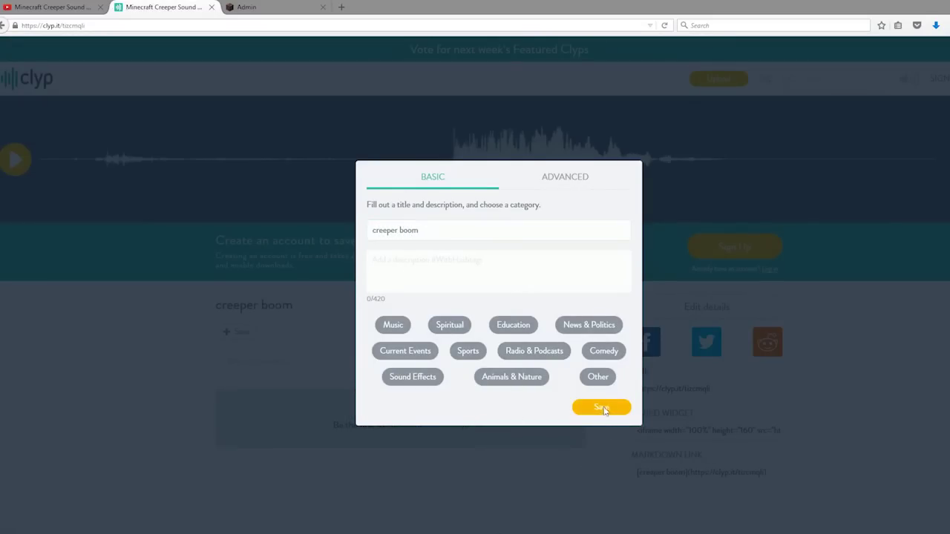
# Append .mp3 to the clip's web address to get its direct MP3 link.
pyautogui.click(95, 27)
pyautogui.click(112, 28)
pyautogui.write('.')
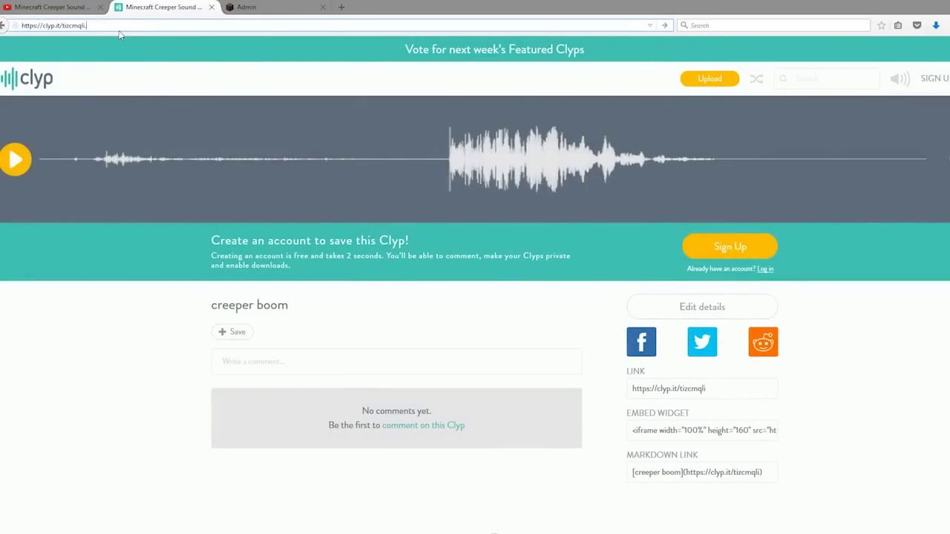
pyautogui.write('mp3')
pyautogui.hotkey('ctrl', 'a')
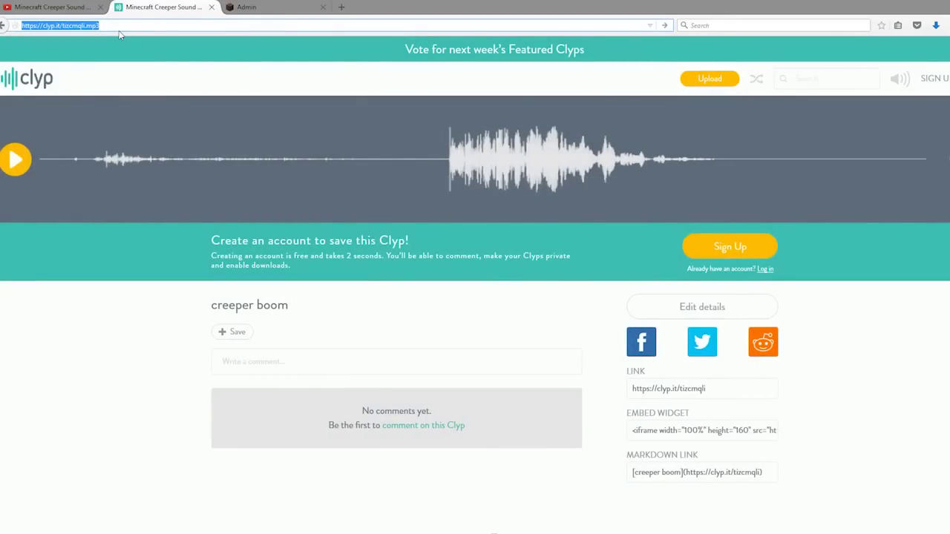
# Select the tizcmqli.mp3 address and play the creeper boom clip.
pyautogui.click(245, 7)
pyautogui.click(164, 7)
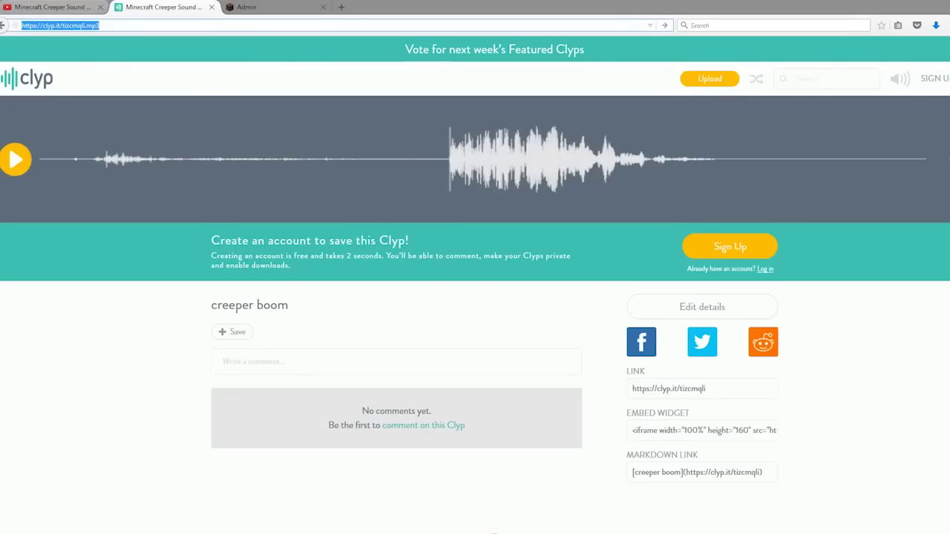
pyautogui.click(123, 25)
pyautogui.hotkey('ctrl', 'a')
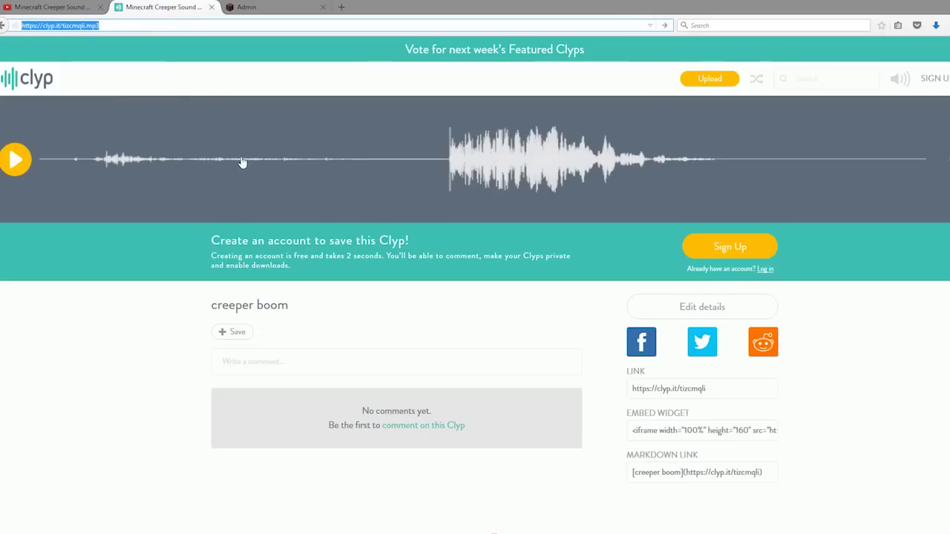
pyautogui.click(15, 158)
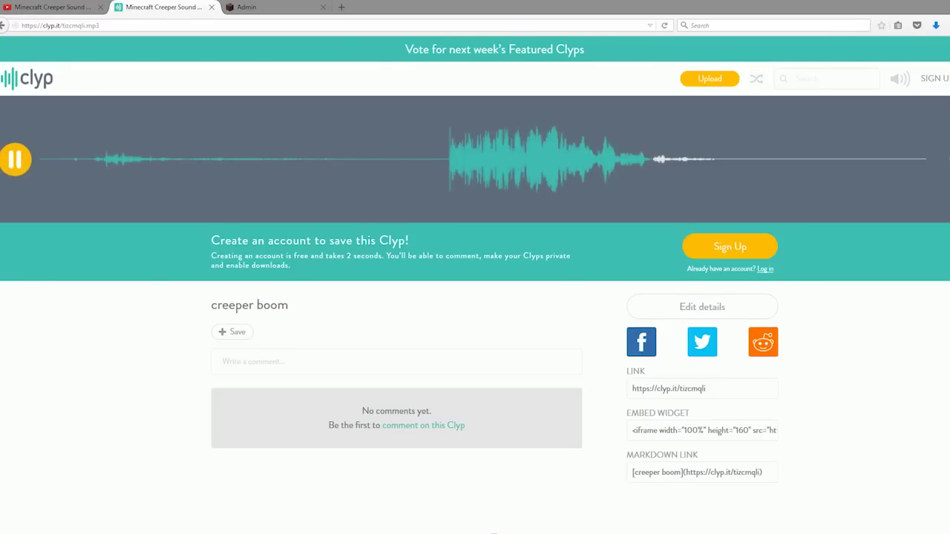
pyautogui.click(212, 7)
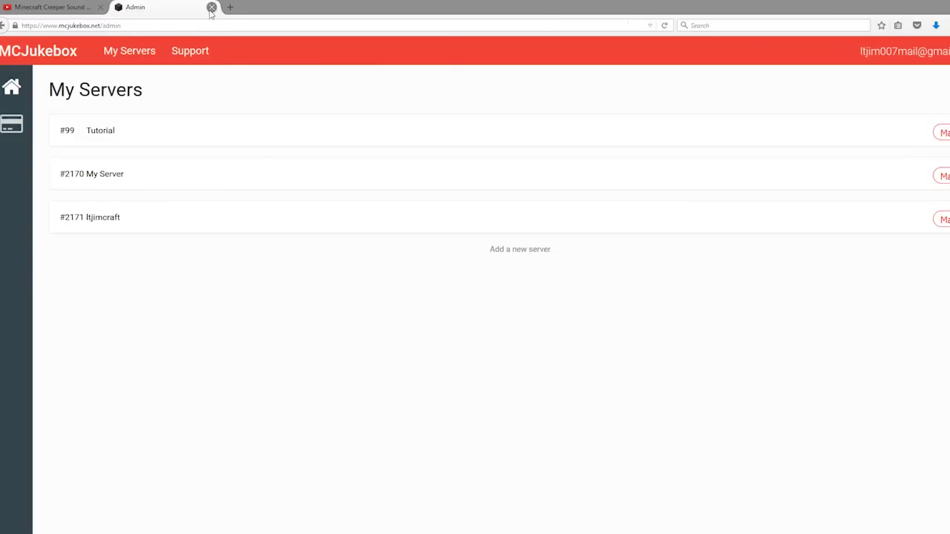
pyautogui.moveTo(250, 335); pyautogui.dragTo(107, 90)
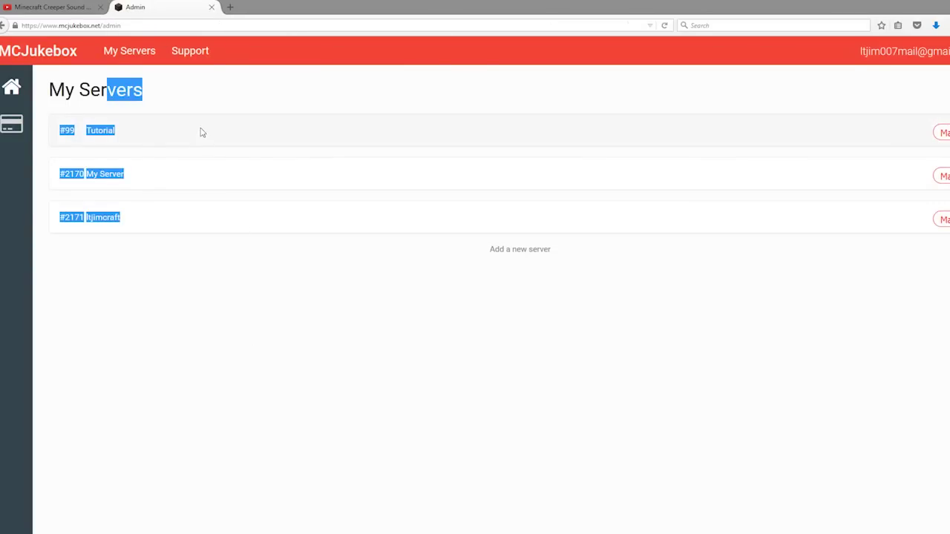
pyautogui.click(256, 332)
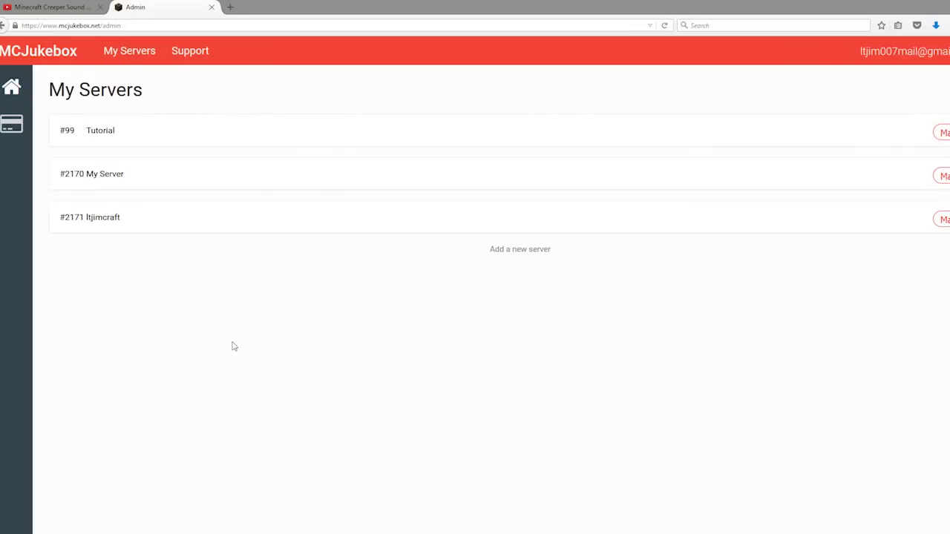
pyautogui.moveTo(186, 330); pyautogui.dragTo(96, 127)
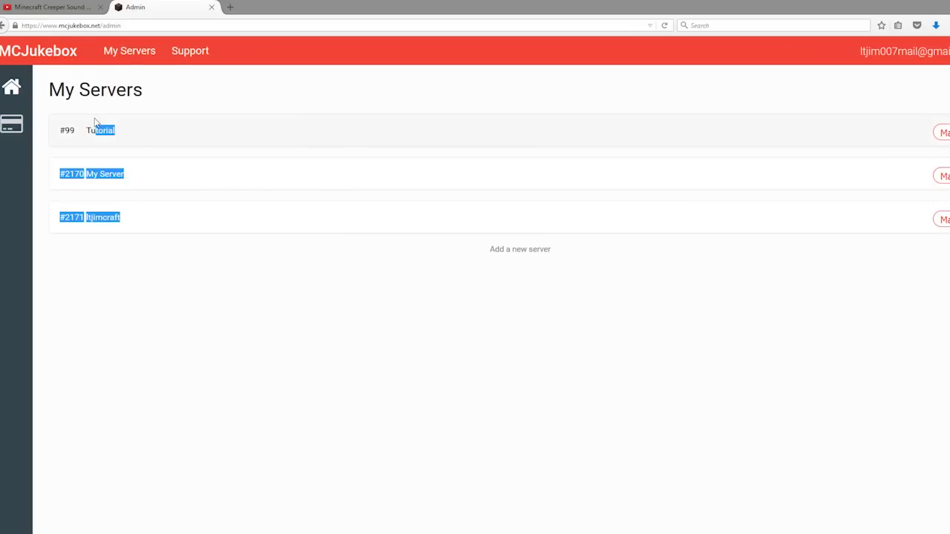
pyautogui.click(212, 77)
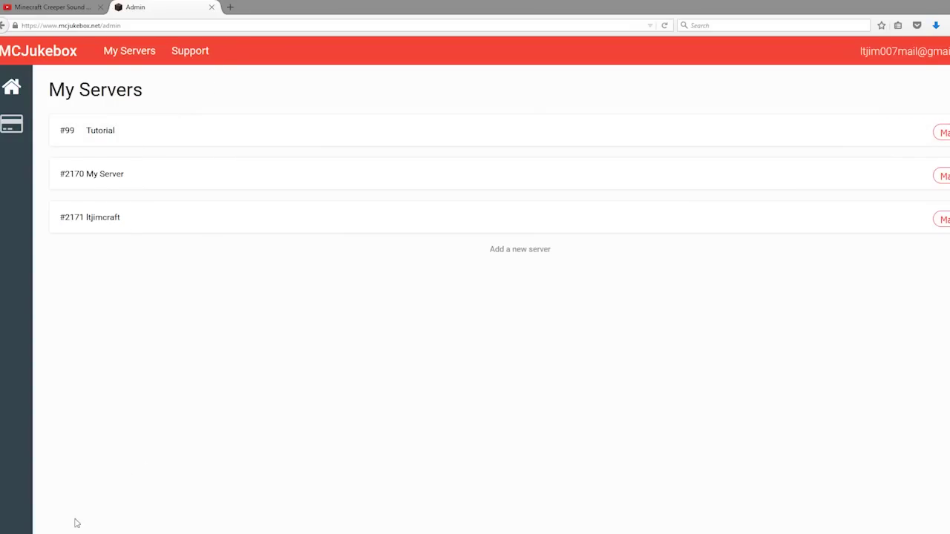